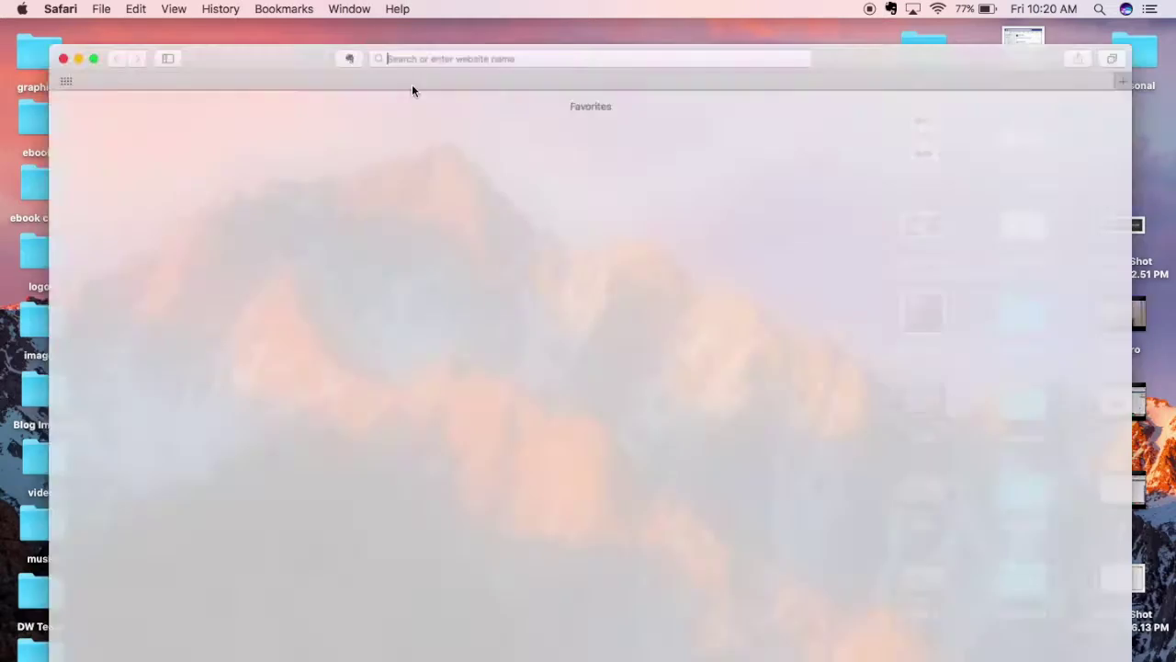
- Load Twitter, rerun the recent 'teeth hurt' search, and open Advanced search from the search filters
{"action": "type", "text": "t"}
{"action": "key", "text": "Return"}
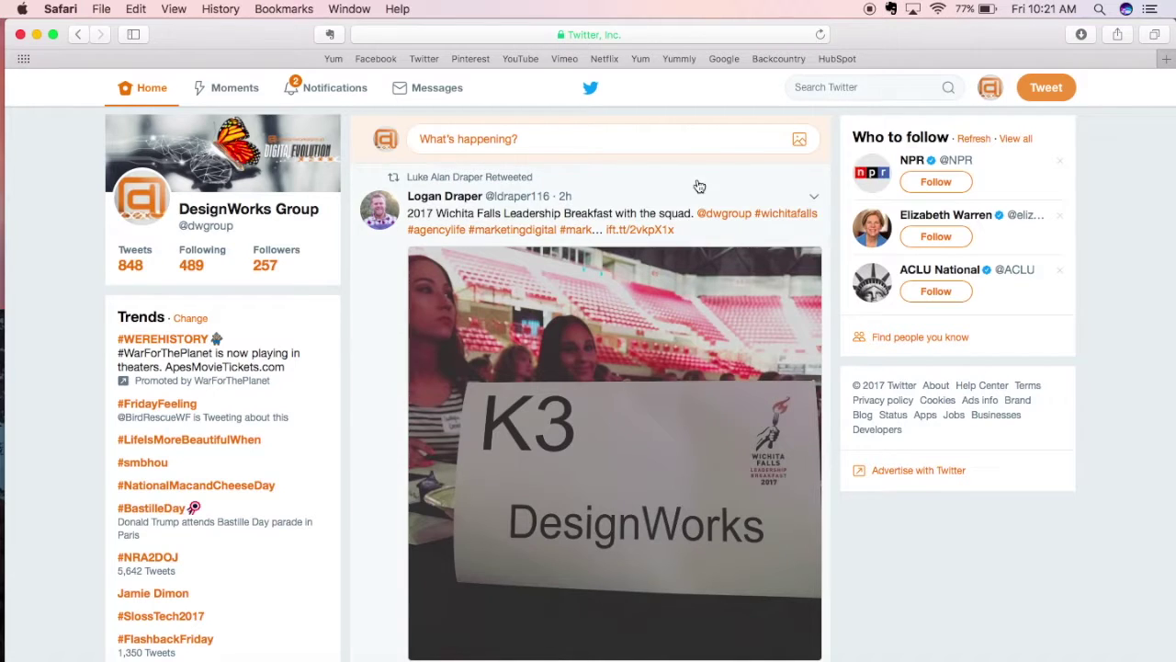
{"action": "left_click", "coordinate": [884, 86]}
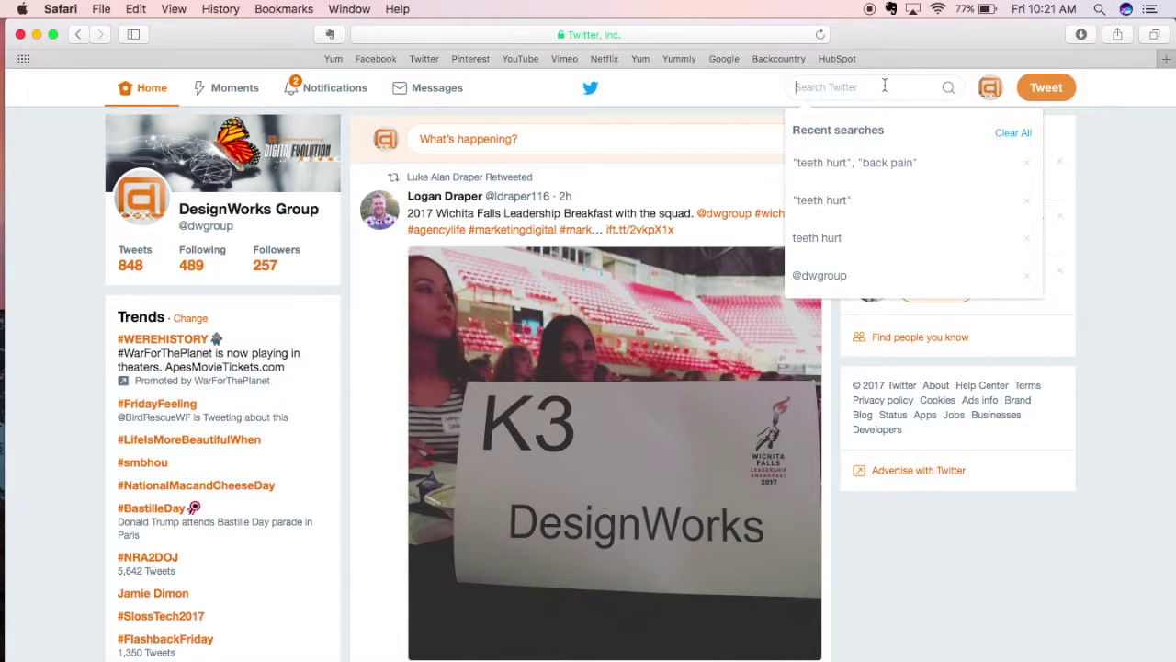
{"action": "left_click", "coordinate": [822, 200]}
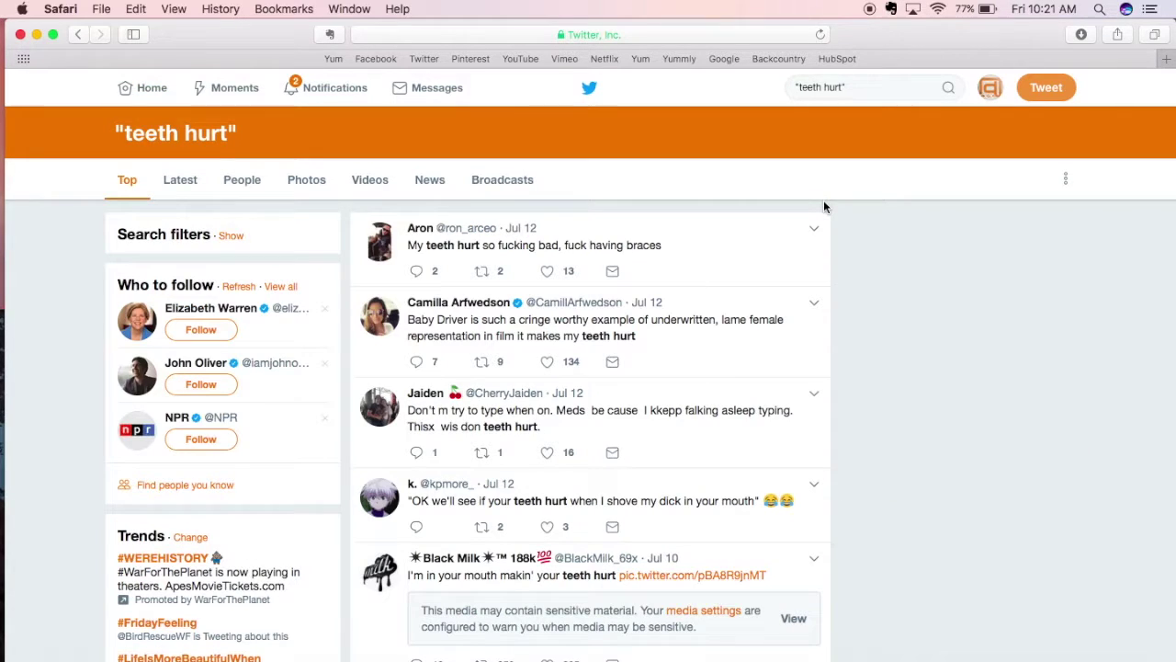
{"action": "left_click", "coordinate": [230, 236]}
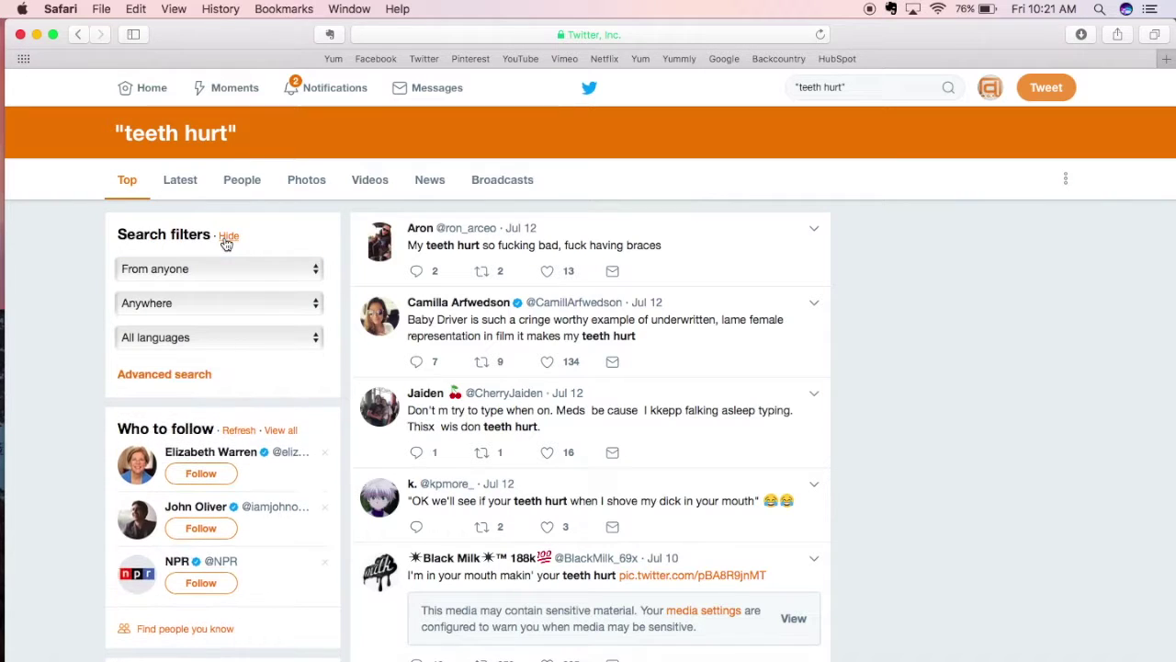
{"action": "left_click", "coordinate": [191, 384]}
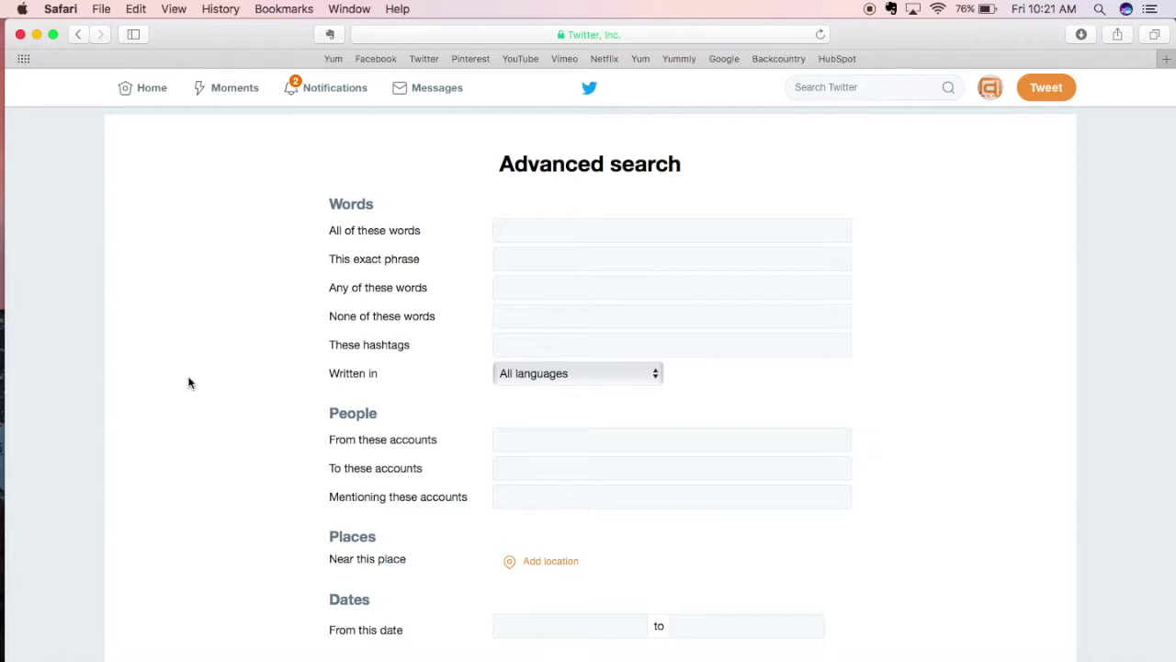
- Try 'teeth pain' and 'teeth hurt' in All of these words, then clear the field again
{"action": "scroll", "coordinate": [190, 384], "scroll_direction": "down", "scroll_amount": 2}
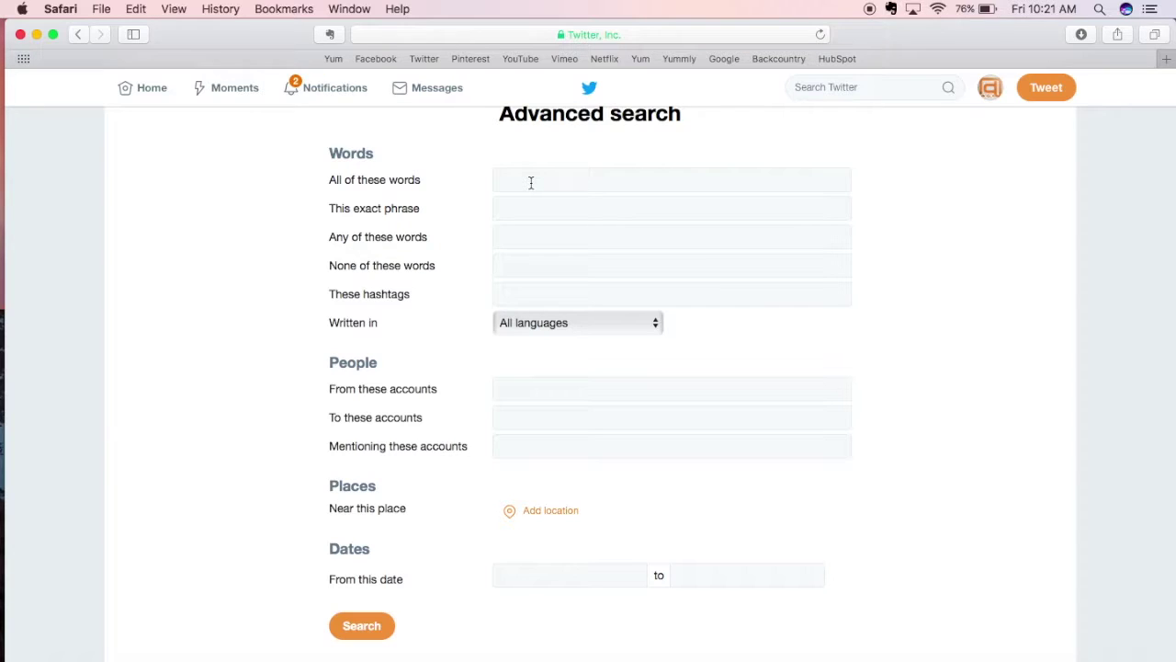
{"action": "left_click", "coordinate": [531, 182]}
{"action": "type", "text": "\"t"}
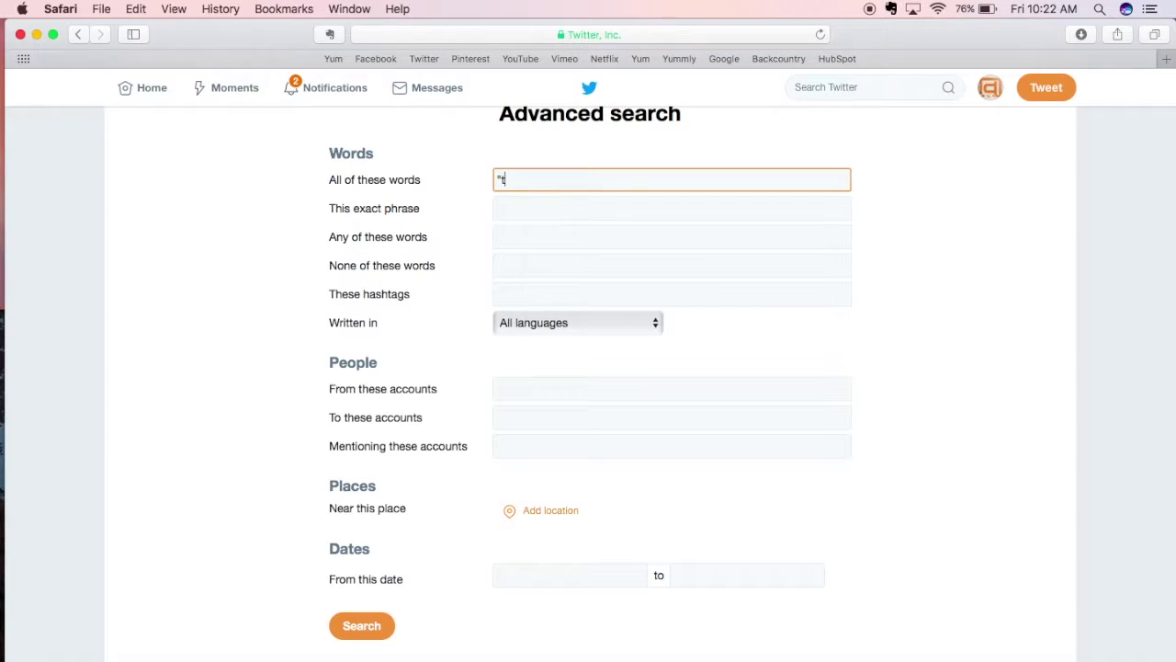
{"action": "type", "text": "eeth"}
{"action": "type", "text": "th"}
{"action": "key", "text": "BackSpace"}
{"action": "key", "text": "BackSpace"}
{"action": "key", "text": "BackSpace"}
{"action": "type", "text": "eeth hurt"}
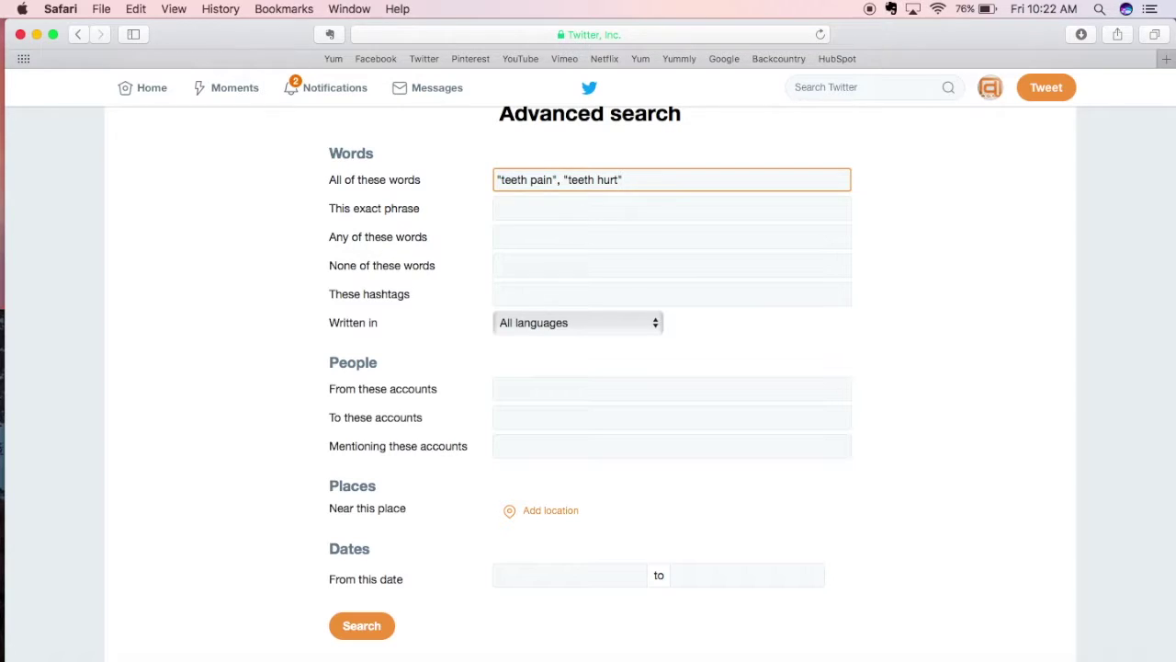
{"action": "key", "text": "BackSpace"}
{"action": "key", "text": "BackSpace"}
{"action": "key", "text": "BackSpace"}
{"action": "left_click_drag", "start_coordinate": [563, 180], "coordinate": [434, 175]}
{"action": "key", "text": "BackSpace"}
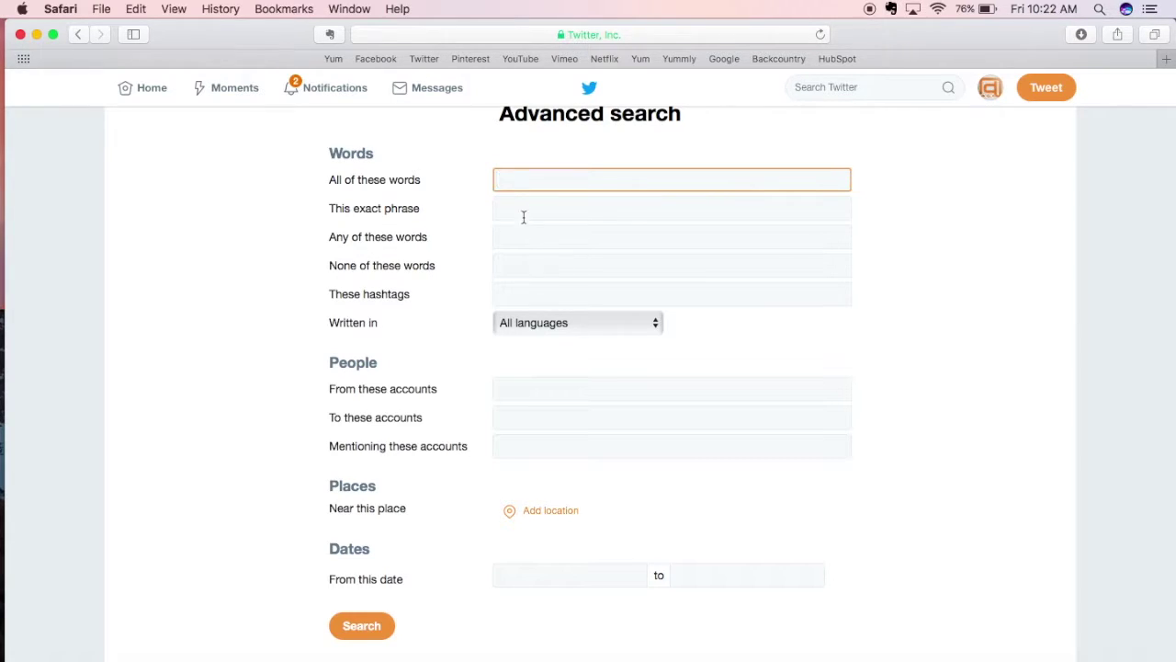
{"action": "left_click", "coordinate": [521, 210]}
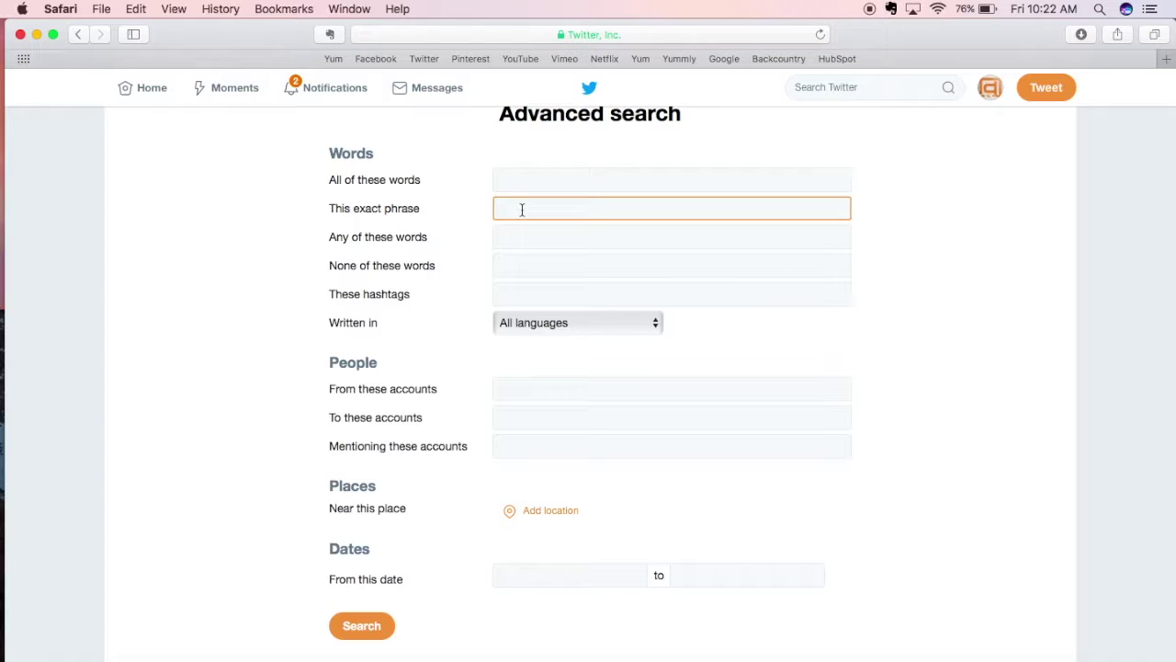
- Enter 'teeth hurt' in the Any of these words filter, then clear it
{"action": "left_click", "coordinate": [517, 234]}
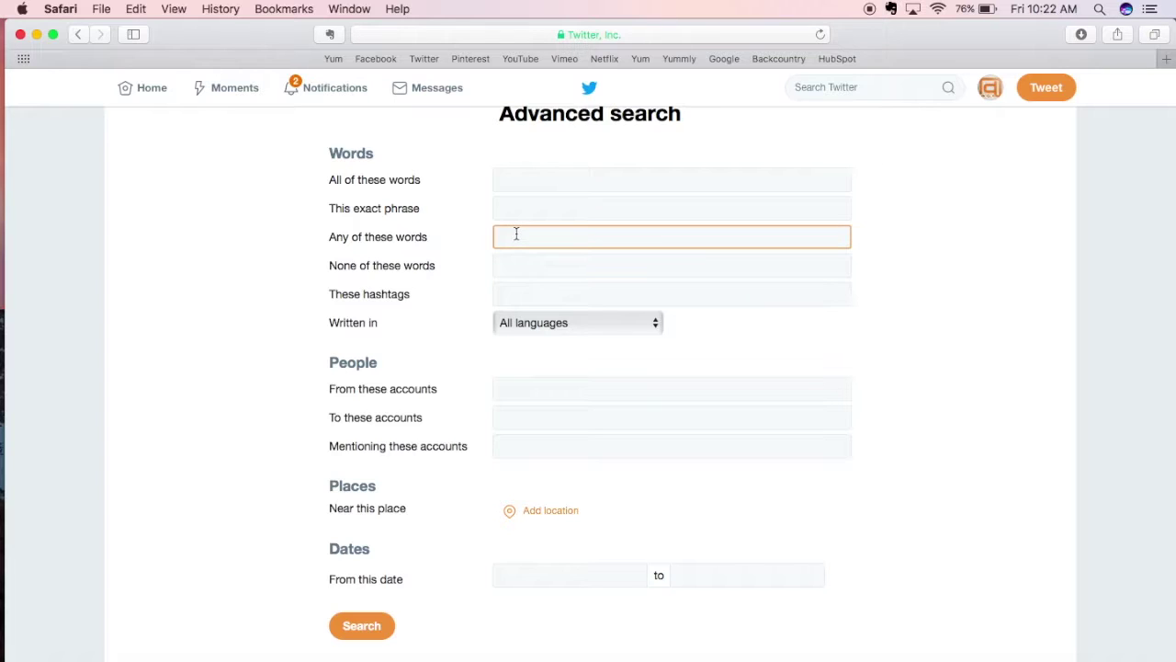
{"action": "type", "text": "teeth"}
{"action": "key", "text": "BackSpace"}
{"action": "type", "text": "rt"}
{"action": "left_click_drag", "start_coordinate": [575, 242], "coordinate": [439, 236]}
{"action": "key", "text": "BackSpace"}
- Try and erase the hashtag #teethprobs, leaving the excluded-words and account filters empty
{"action": "left_click", "coordinate": [522, 265]}
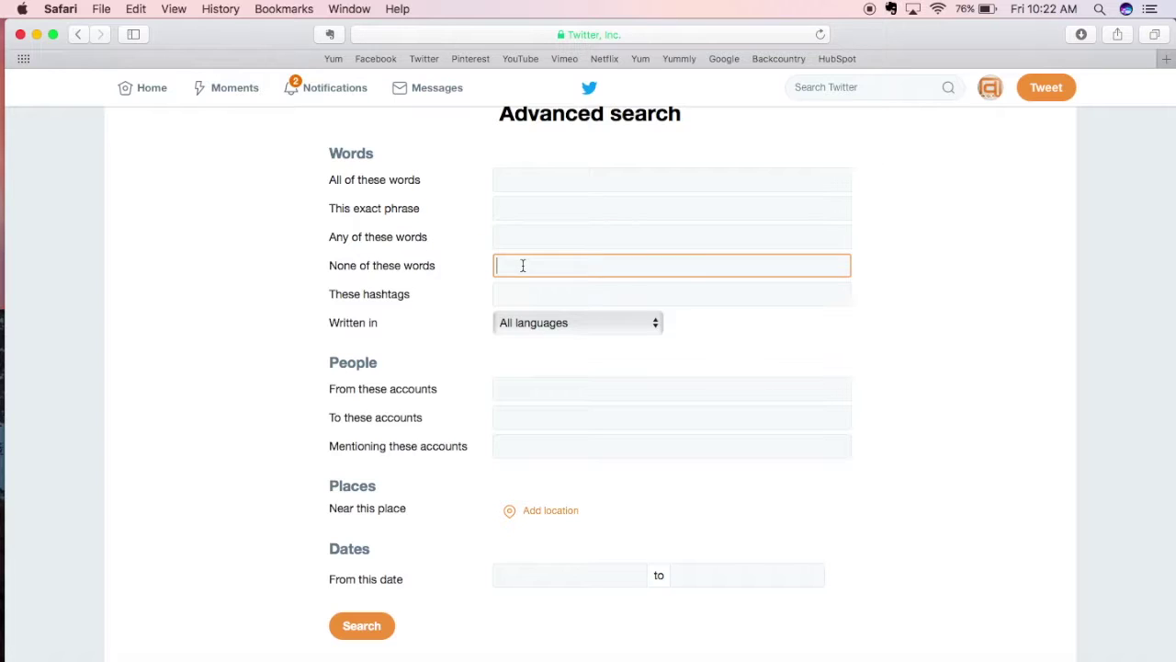
{"action": "left_click", "coordinate": [514, 304]}
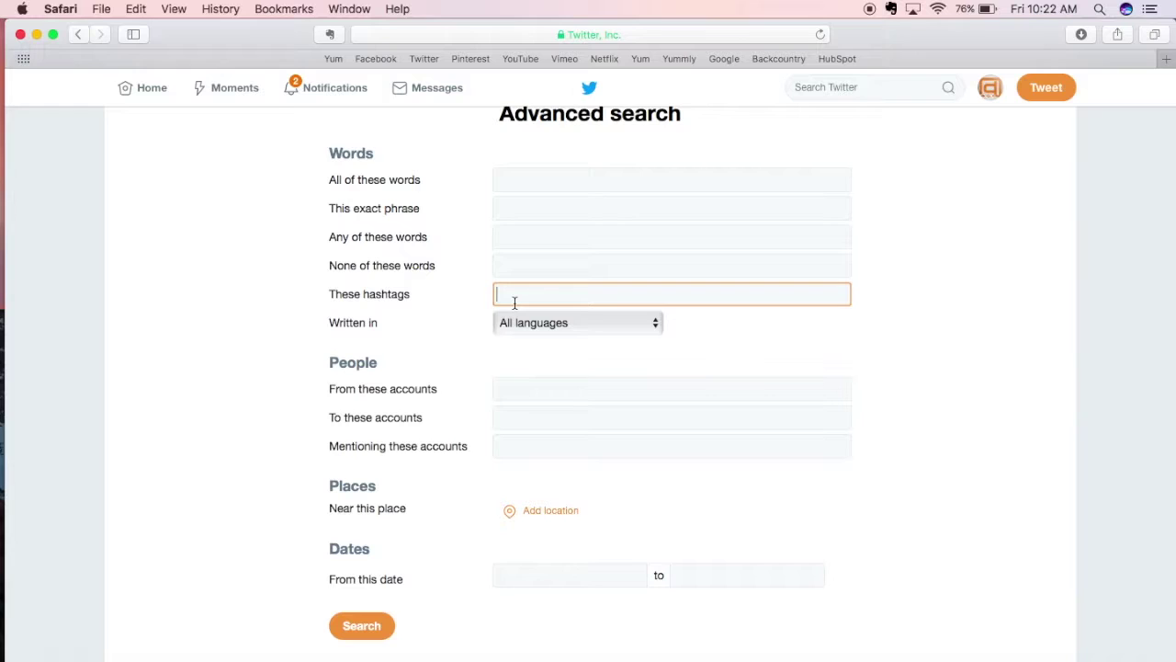
{"action": "type", "text": "#"}
{"action": "type", "text": "teethpr"}
{"action": "type", "text": "obs"}
{"action": "key", "text": "BackSpace"}
{"action": "key", "text": "BackSpace"}
{"action": "key", "text": "BackSpace"}
{"action": "key", "text": "BackSpace"}
{"action": "key", "text": "BackSpace"}
{"action": "key", "text": "BackSpace"}
{"action": "left_click", "coordinate": [539, 390]}
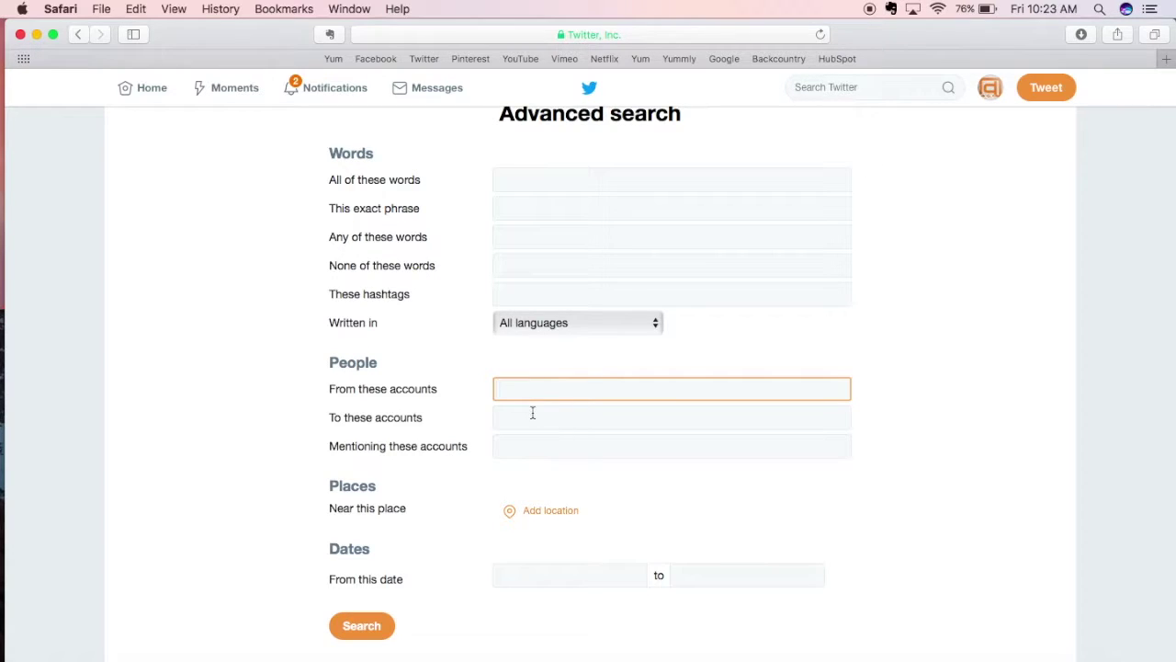
{"action": "left_click", "coordinate": [533, 413]}
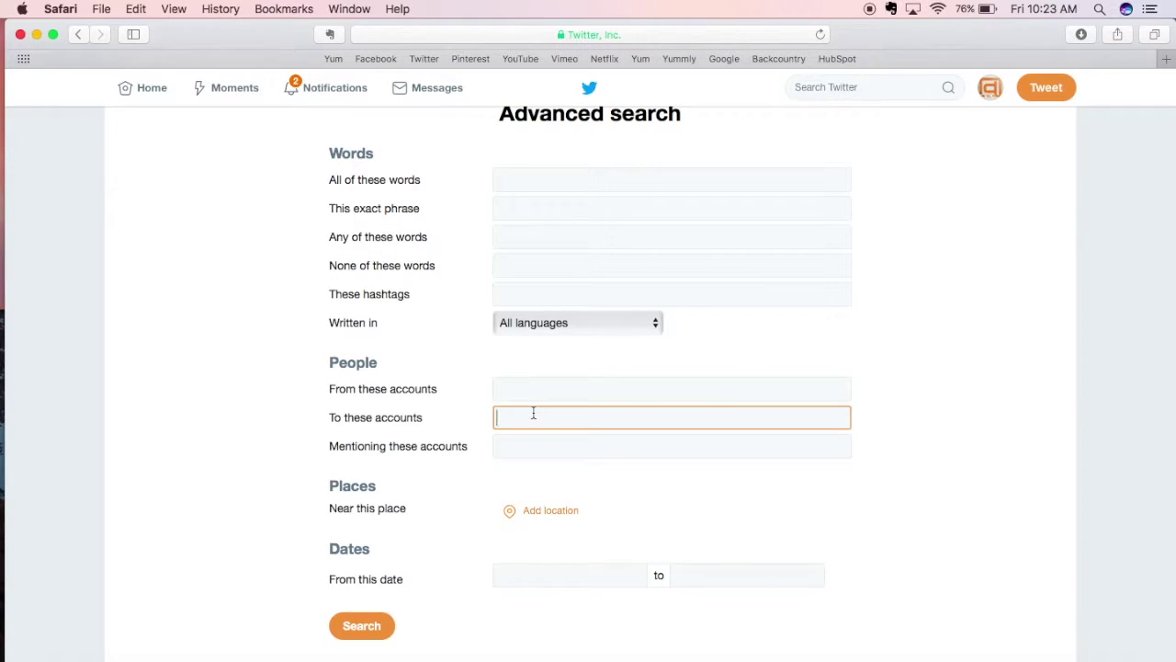
{"action": "left_click", "coordinate": [527, 448]}
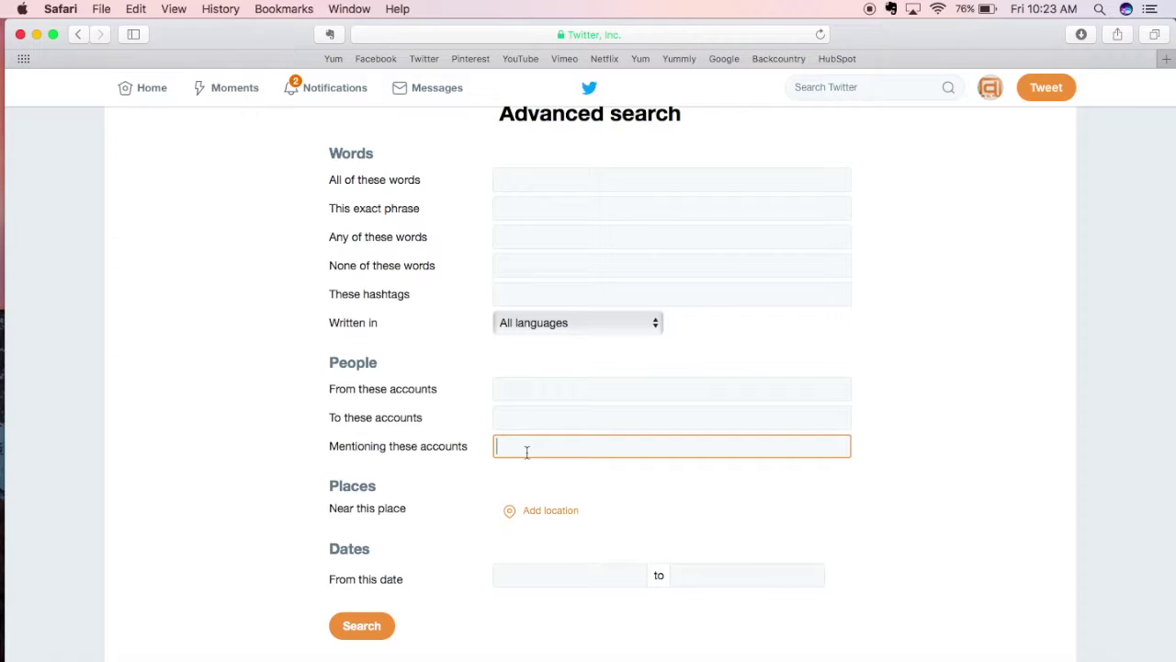
- Check the place list, closing it unchanged, and open the start-date calendar
{"action": "left_click", "coordinate": [544, 517]}
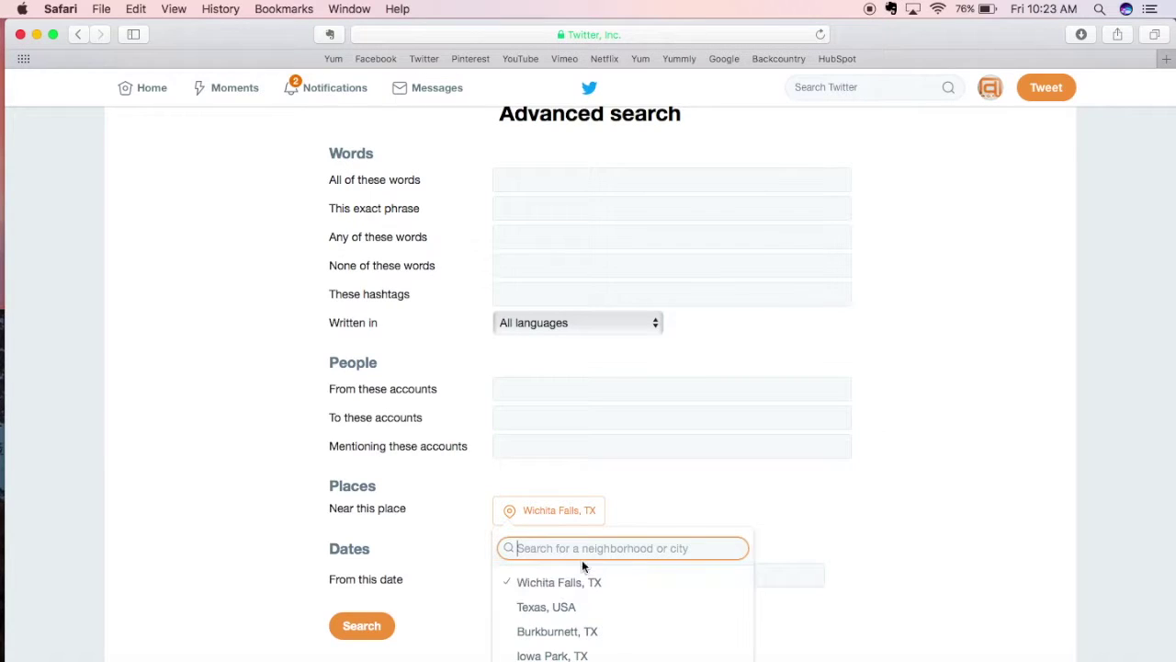
{"action": "scroll", "coordinate": [652, 571], "scroll_direction": "down", "scroll_amount": 2}
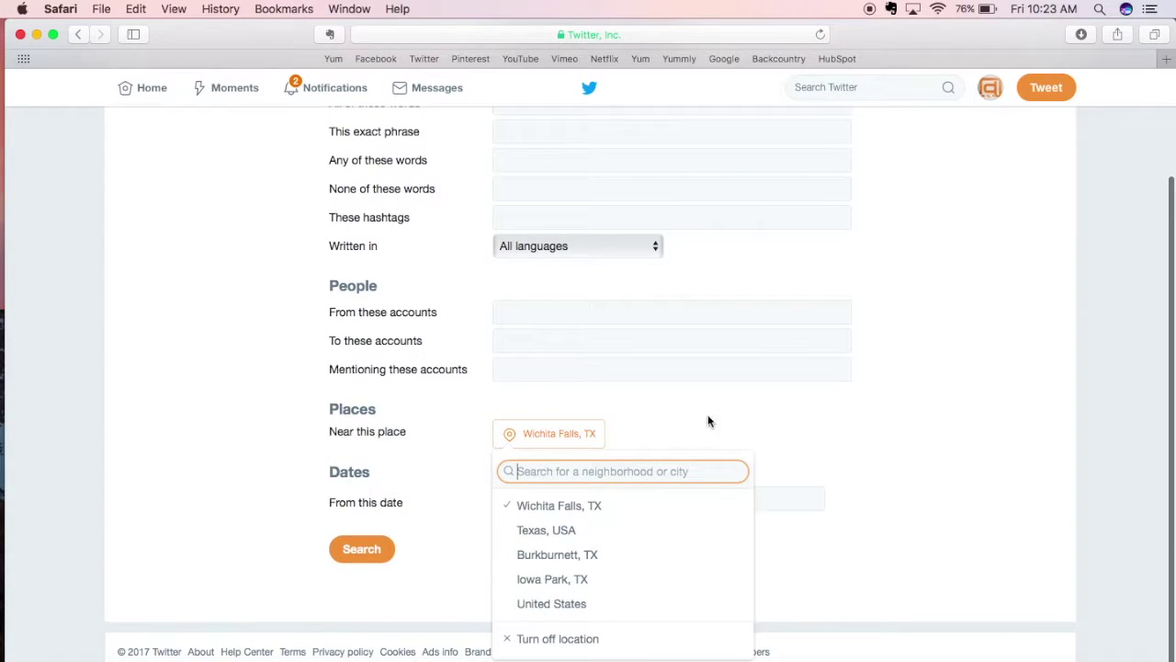
{"action": "left_click", "coordinate": [886, 457]}
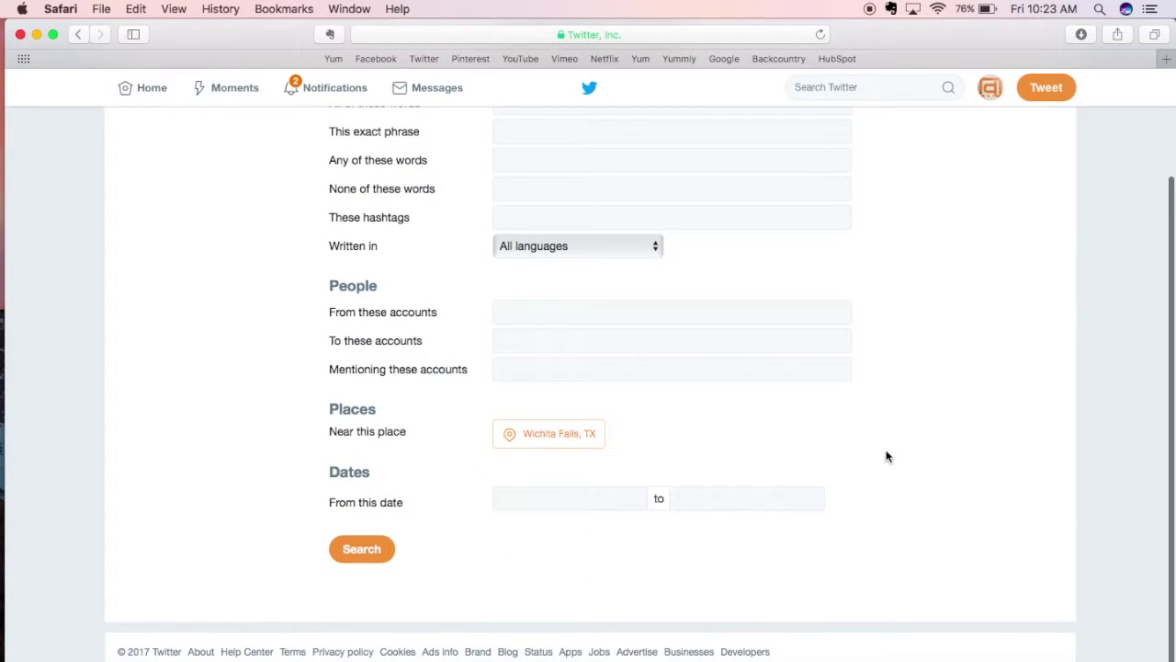
{"action": "left_click", "coordinate": [530, 500]}
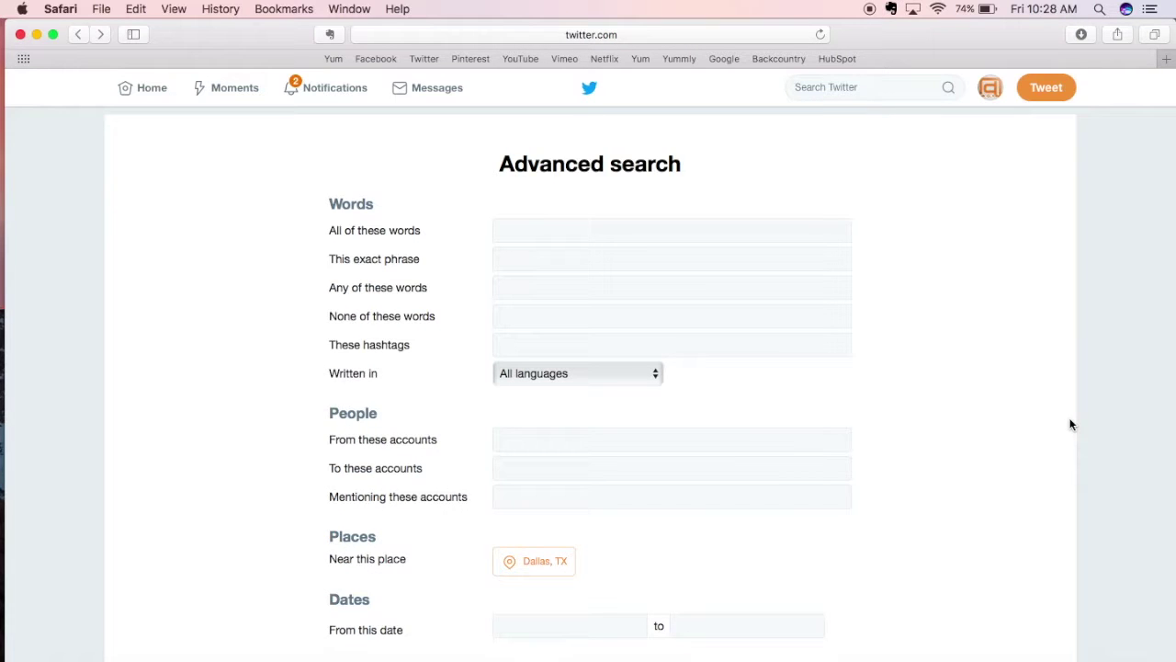
- Search for 'teeth hurt' tweets near Dallas, TX dated July 1–14, 2017
{"action": "left_click", "coordinate": [752, 236]}
{"action": "type", "text": "te"}
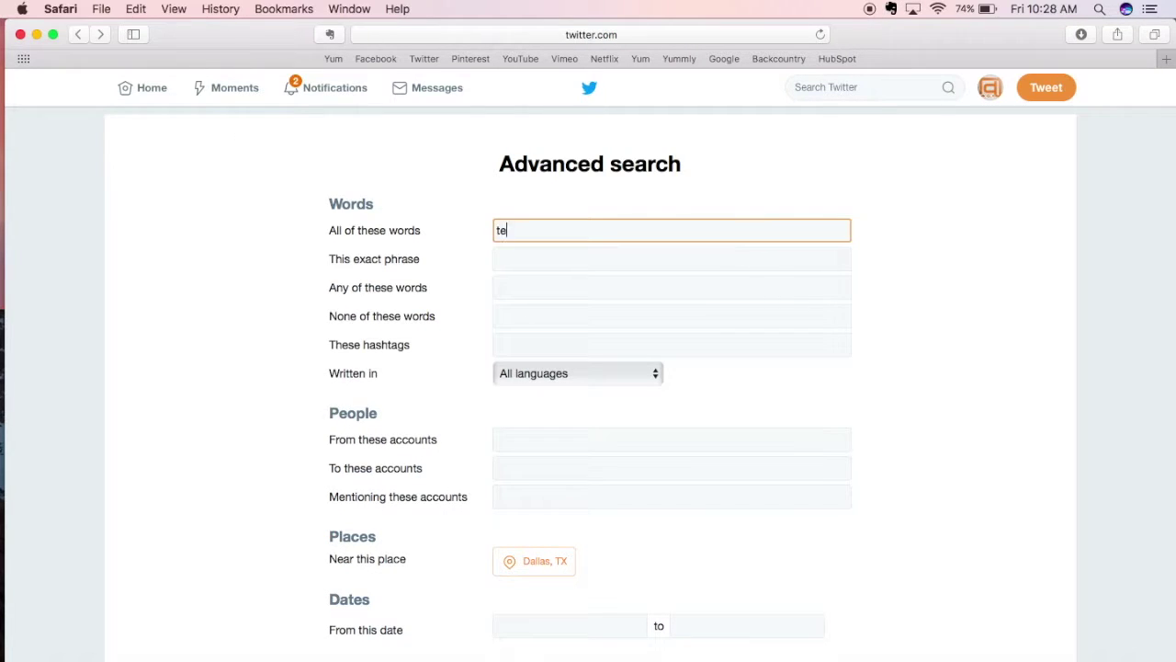
{"action": "type", "text": "eth hurt"}
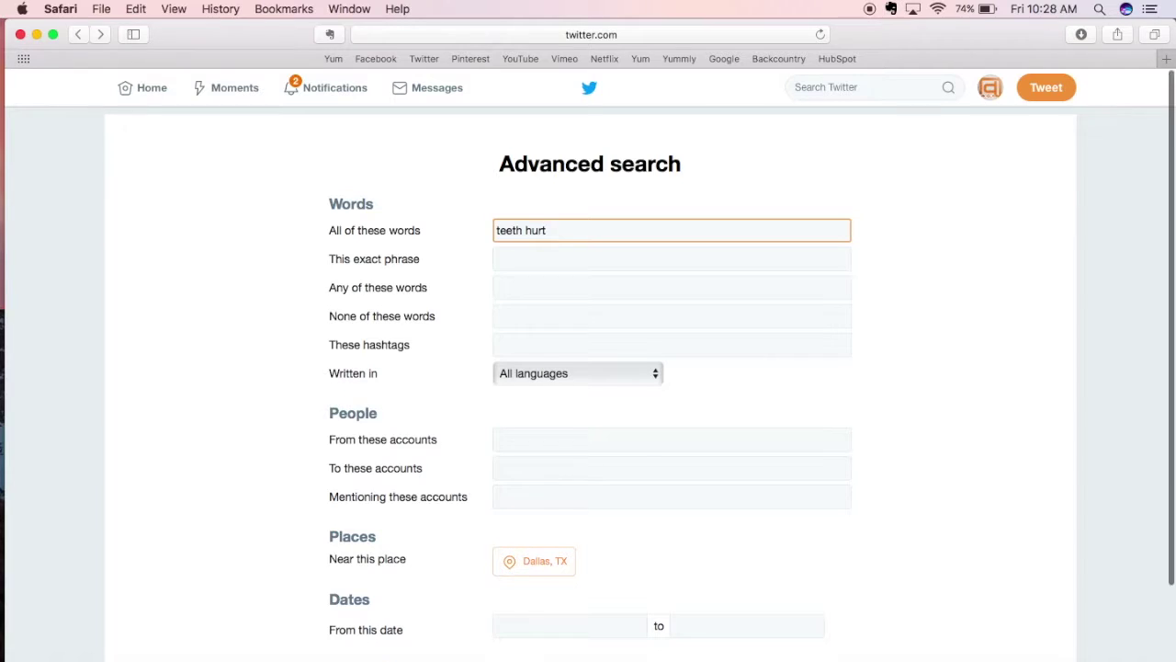
{"action": "scroll", "coordinate": [748, 276], "scroll_direction": "down", "scroll_amount": 3}
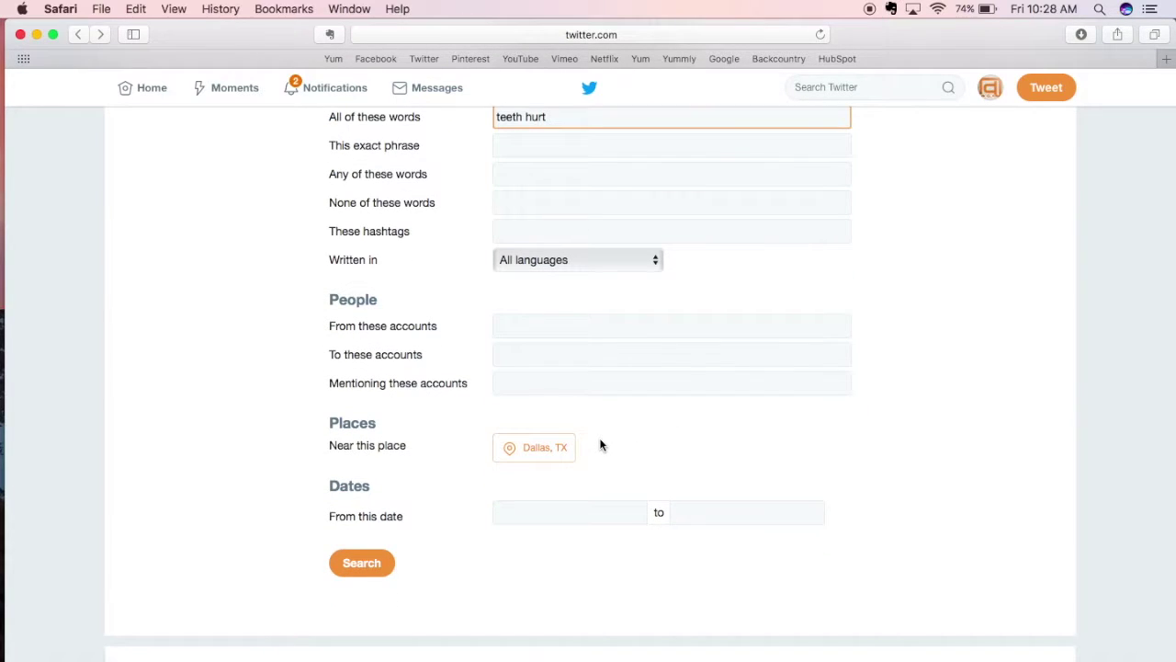
{"action": "left_click", "coordinate": [556, 509]}
{"action": "left_click", "coordinate": [659, 362]}
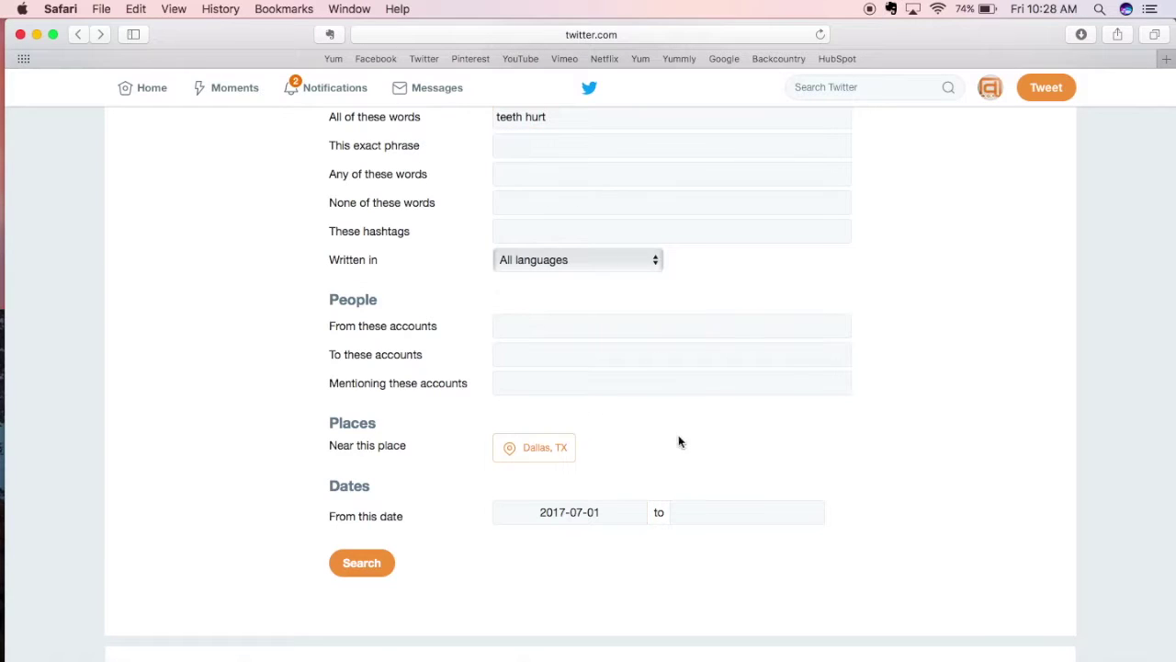
{"action": "left_click", "coordinate": [703, 504]}
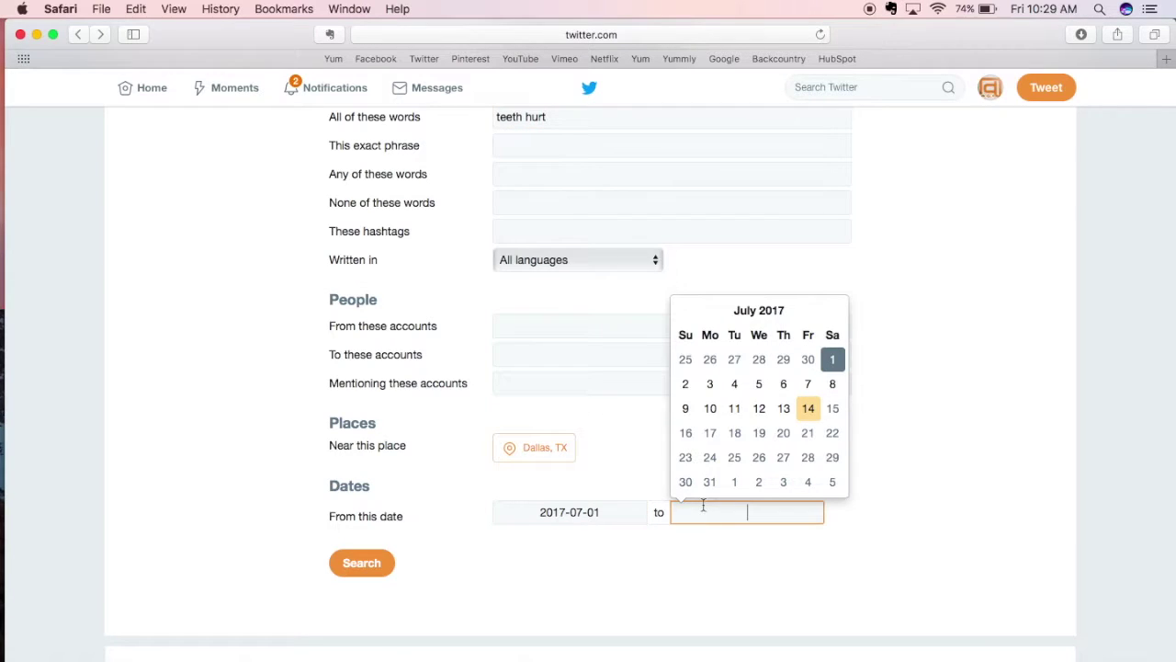
{"action": "left_click", "coordinate": [808, 418]}
{"action": "left_click", "coordinate": [360, 570]}
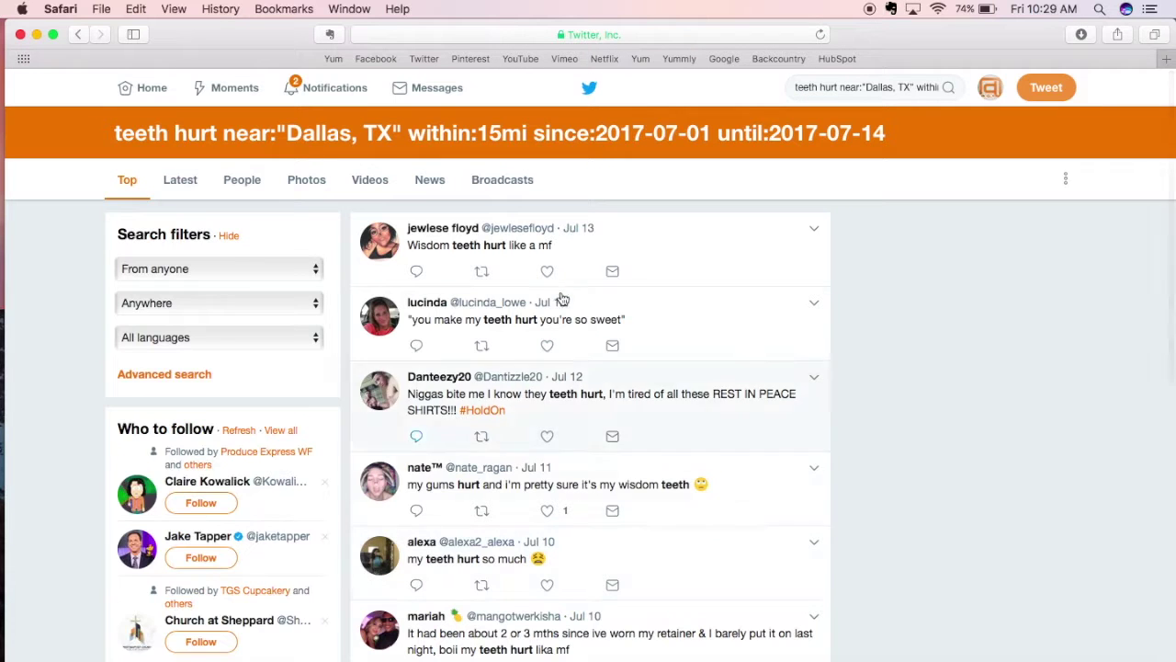
- Scroll through the teeth hurt results, then go back to the advanced search form
{"action": "scroll", "coordinate": [567, 351], "scroll_direction": "down", "scroll_amount": 3}
{"action": "scroll", "coordinate": [570, 352], "scroll_direction": "down", "scroll_amount": 3}
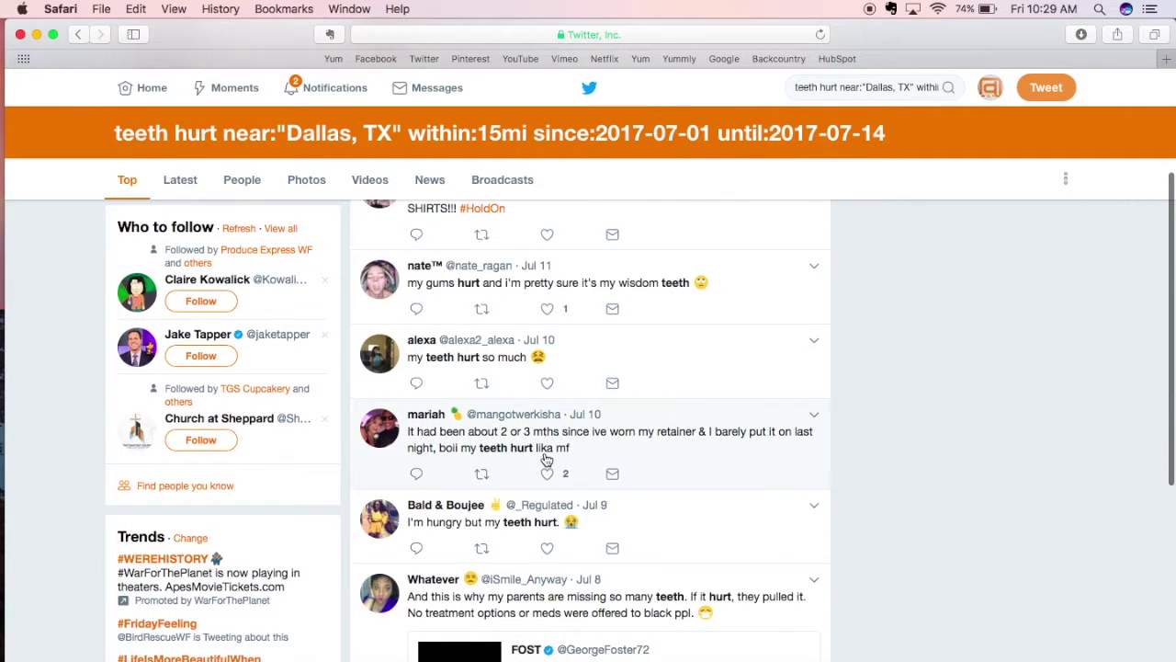
{"action": "scroll", "coordinate": [545, 471], "scroll_direction": "down", "scroll_amount": 2}
{"action": "scroll", "coordinate": [572, 420], "scroll_direction": "down", "scroll_amount": 3}
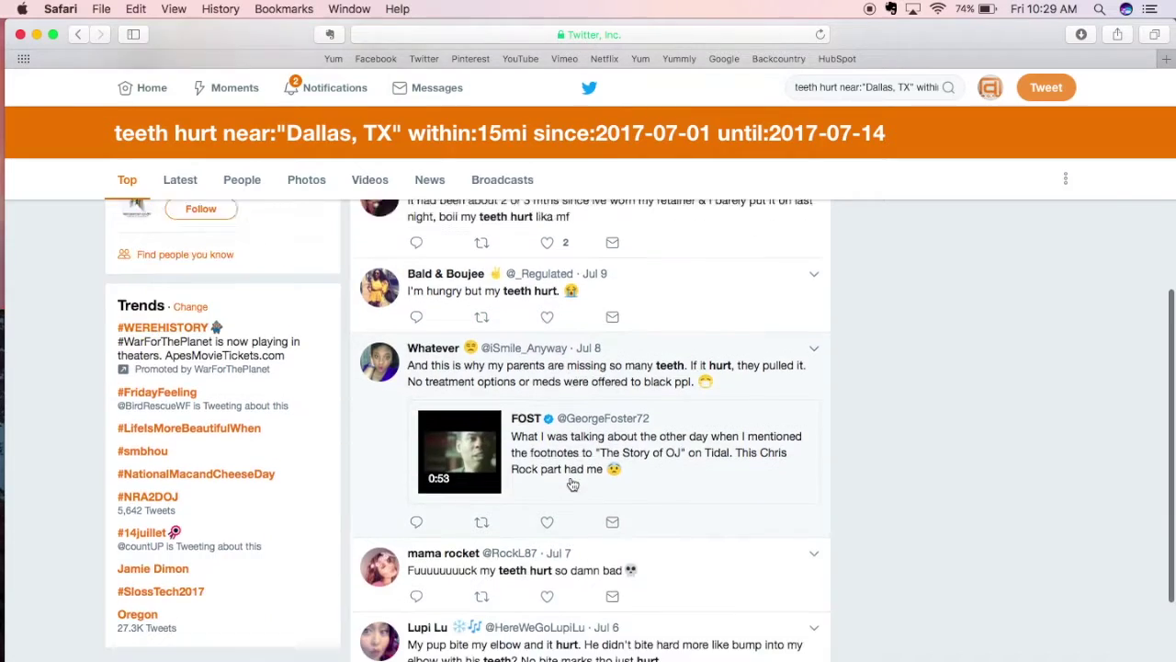
{"action": "scroll", "coordinate": [590, 473], "scroll_direction": "down", "scroll_amount": 2}
{"action": "scroll", "coordinate": [588, 469], "scroll_direction": "up", "scroll_amount": 10}
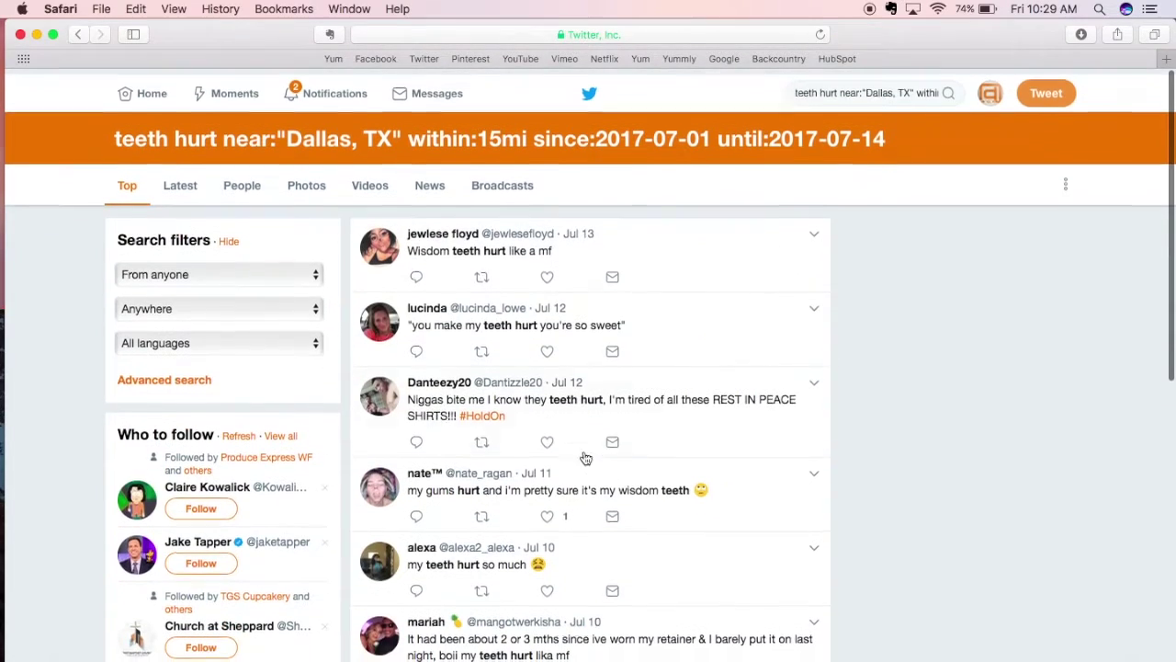
{"action": "left_click", "coordinate": [78, 35]}
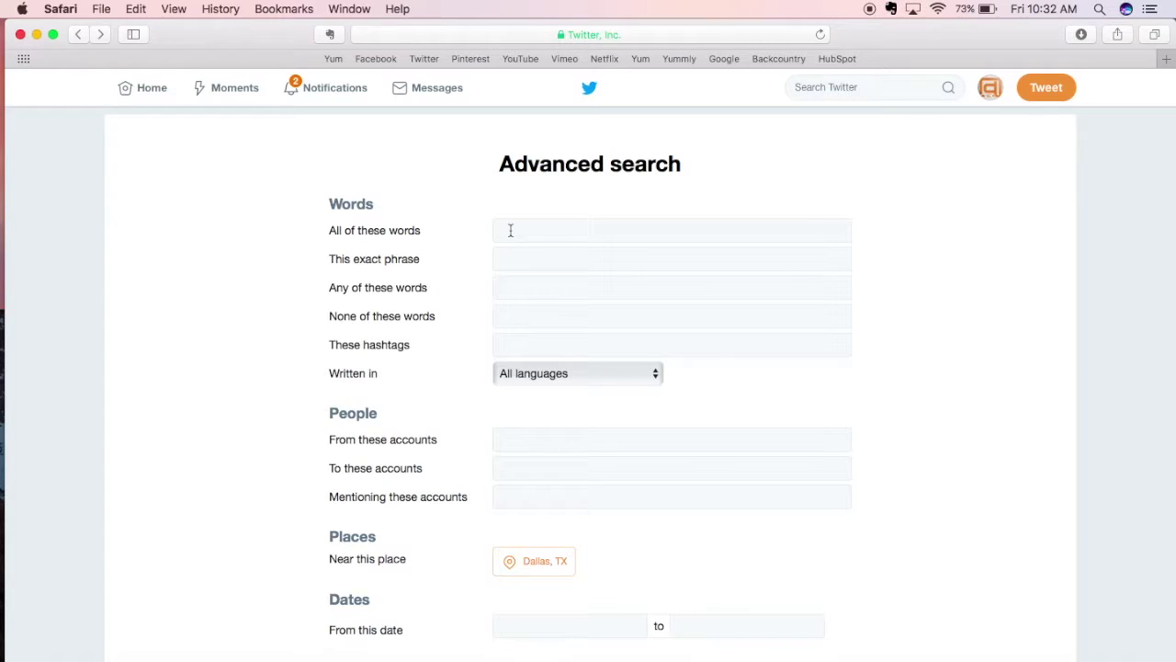
- Search for tweets containing all the words 'bike flat tire' near Dallas, TX
{"action": "left_click", "coordinate": [509, 230]}
{"action": "type", "text": "bi"}
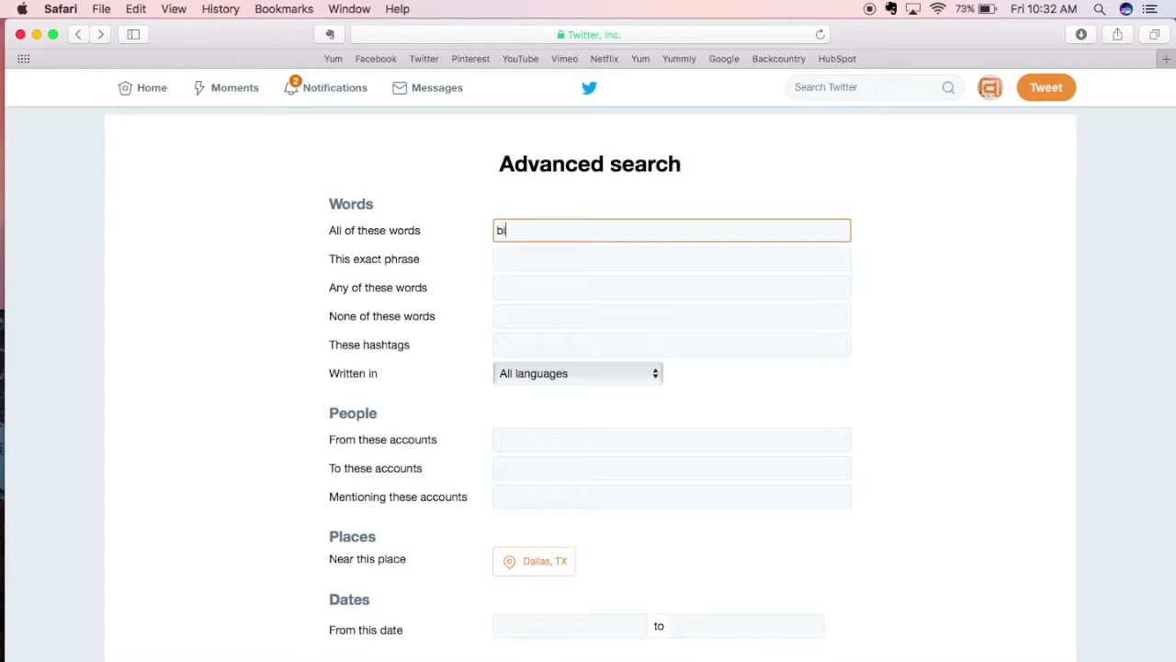
{"action": "type", "text": "ke flat t"}
{"action": "type", "text": "ire"}
{"action": "scroll", "coordinate": [512, 232], "scroll_direction": "down", "scroll_amount": 2}
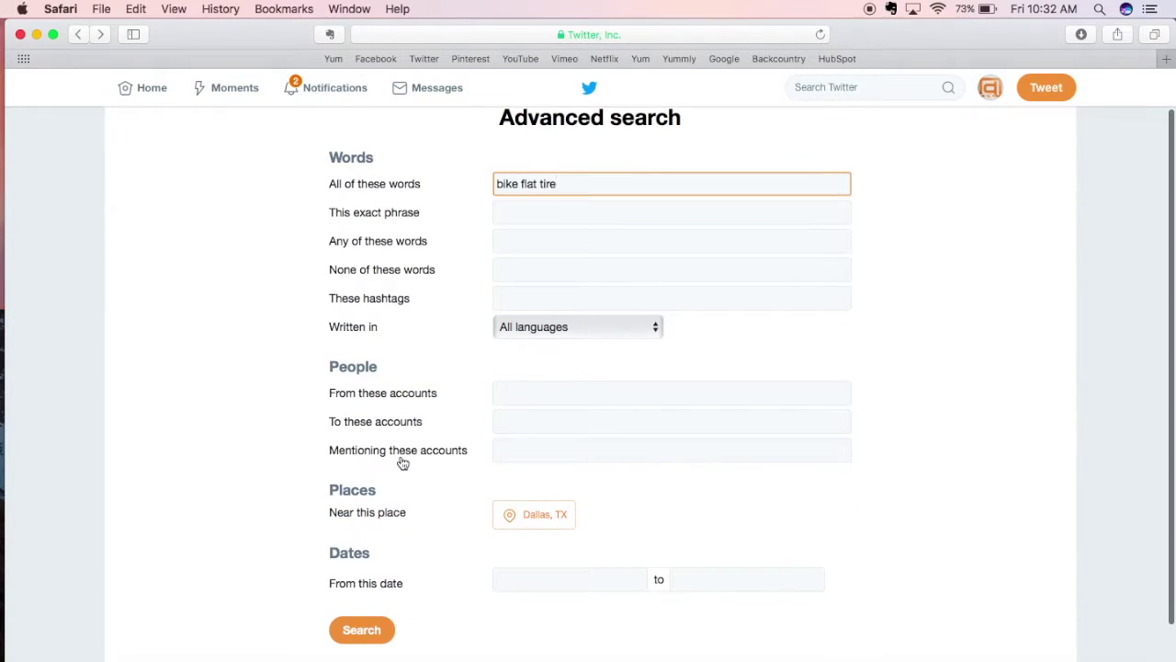
{"action": "scroll", "coordinate": [401, 462], "scroll_direction": "down", "scroll_amount": 1}
{"action": "left_click", "coordinate": [360, 610]}
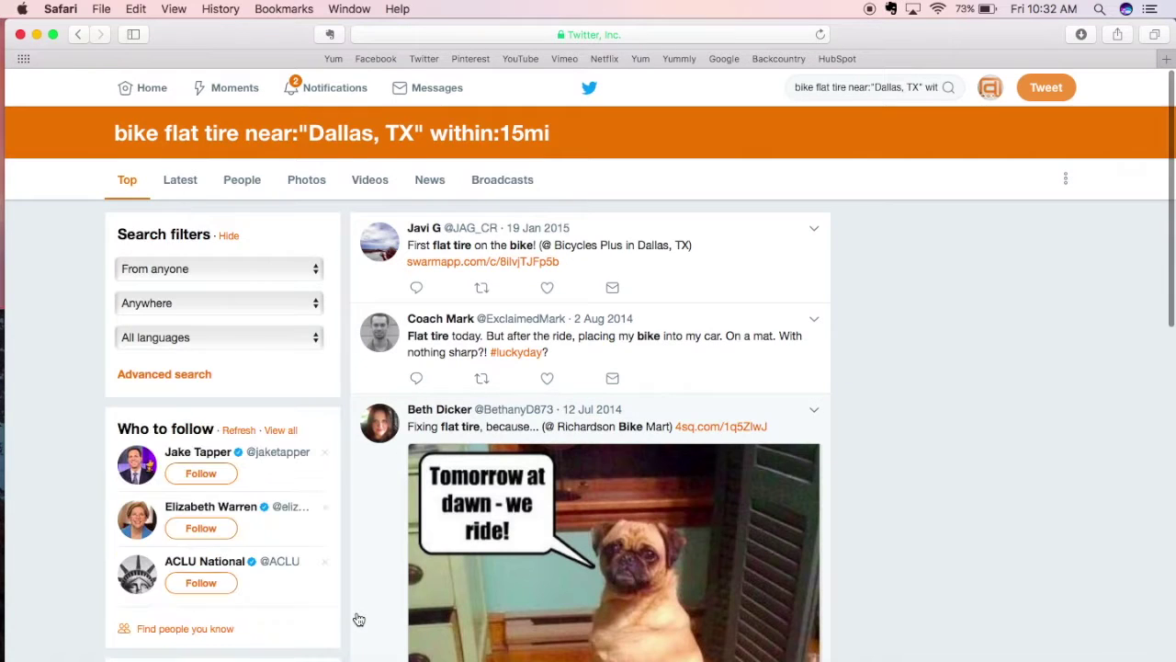
- Browse the 2014–2015 bike flat tire tweets, then return to the advanced search form
{"action": "scroll", "coordinate": [450, 443], "scroll_direction": "down", "scroll_amount": 3}
{"action": "scroll", "coordinate": [450, 443], "scroll_direction": "down", "scroll_amount": 1}
{"action": "scroll", "coordinate": [455, 413], "scroll_direction": "down", "scroll_amount": 1}
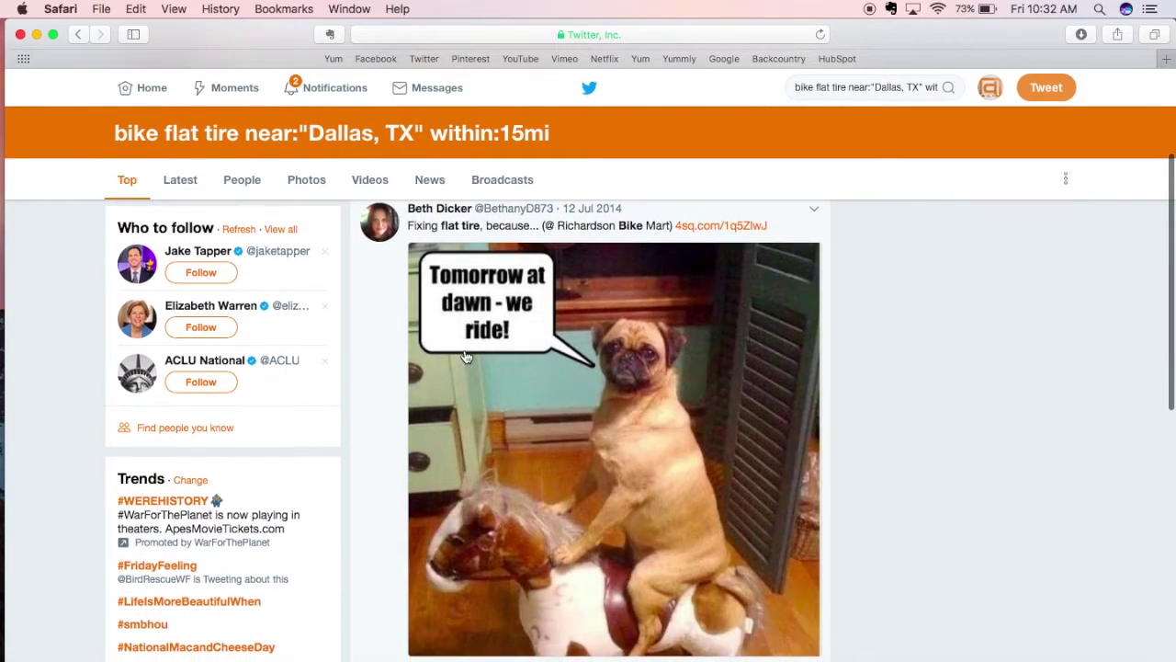
{"action": "scroll", "coordinate": [464, 362], "scroll_direction": "down", "scroll_amount": 5}
{"action": "scroll", "coordinate": [464, 358], "scroll_direction": "down", "scroll_amount": 3}
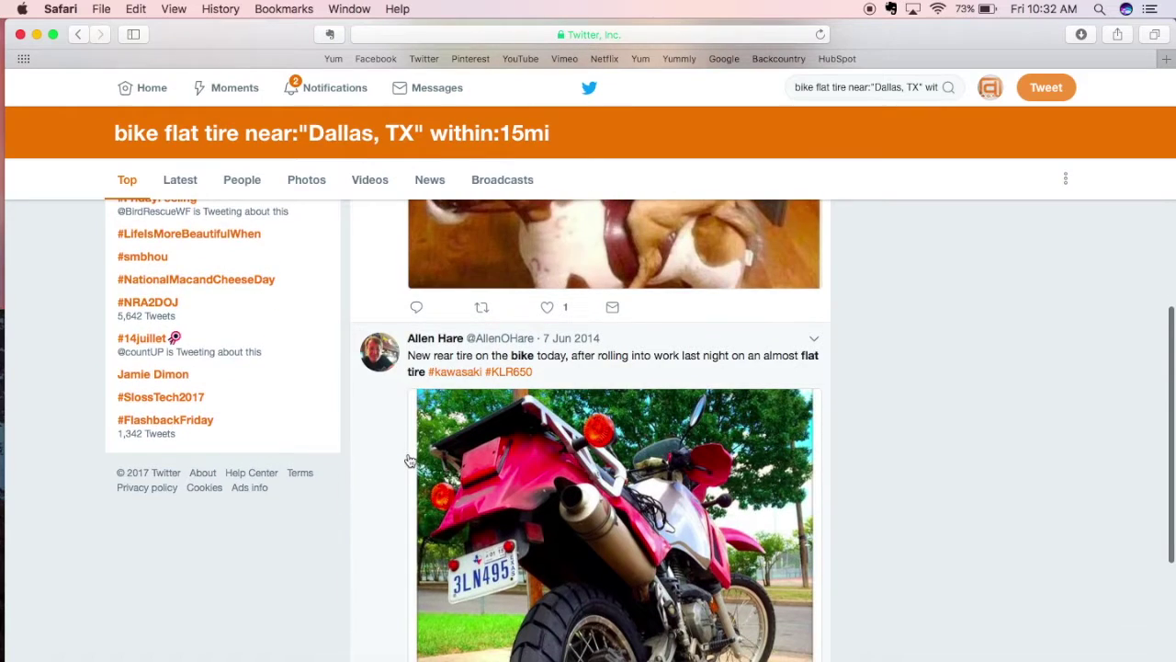
{"action": "scroll", "coordinate": [450, 372], "scroll_direction": "down", "scroll_amount": 2}
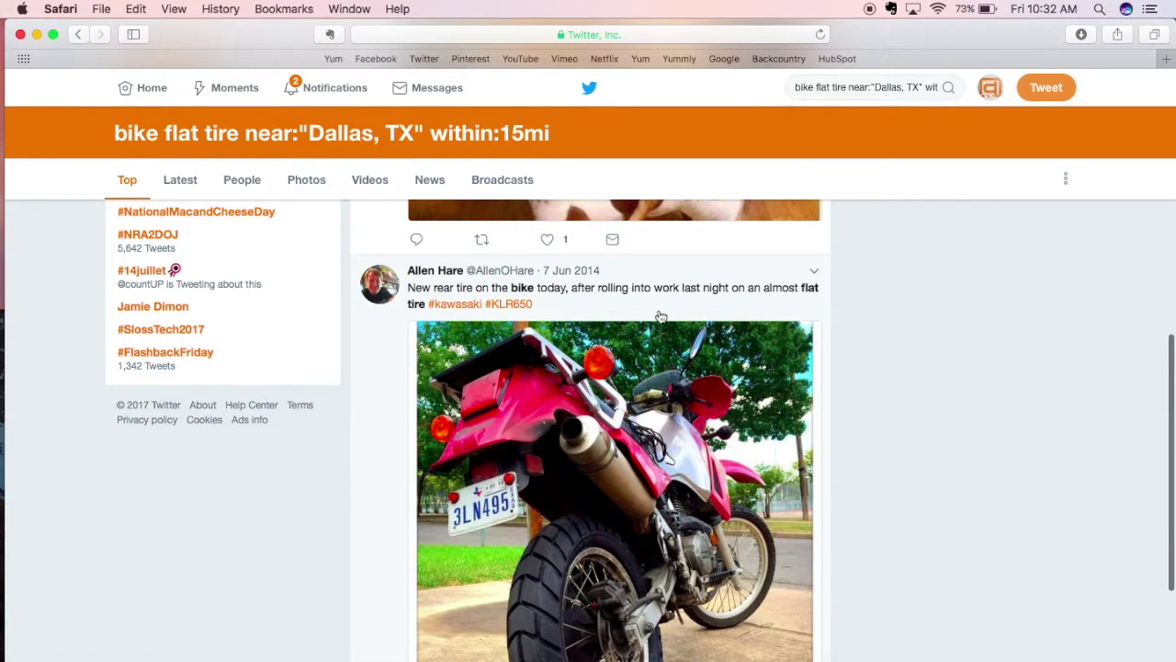
{"action": "scroll", "coordinate": [659, 317], "scroll_direction": "down", "scroll_amount": 3}
{"action": "scroll", "coordinate": [660, 317], "scroll_direction": "down", "scroll_amount": 2}
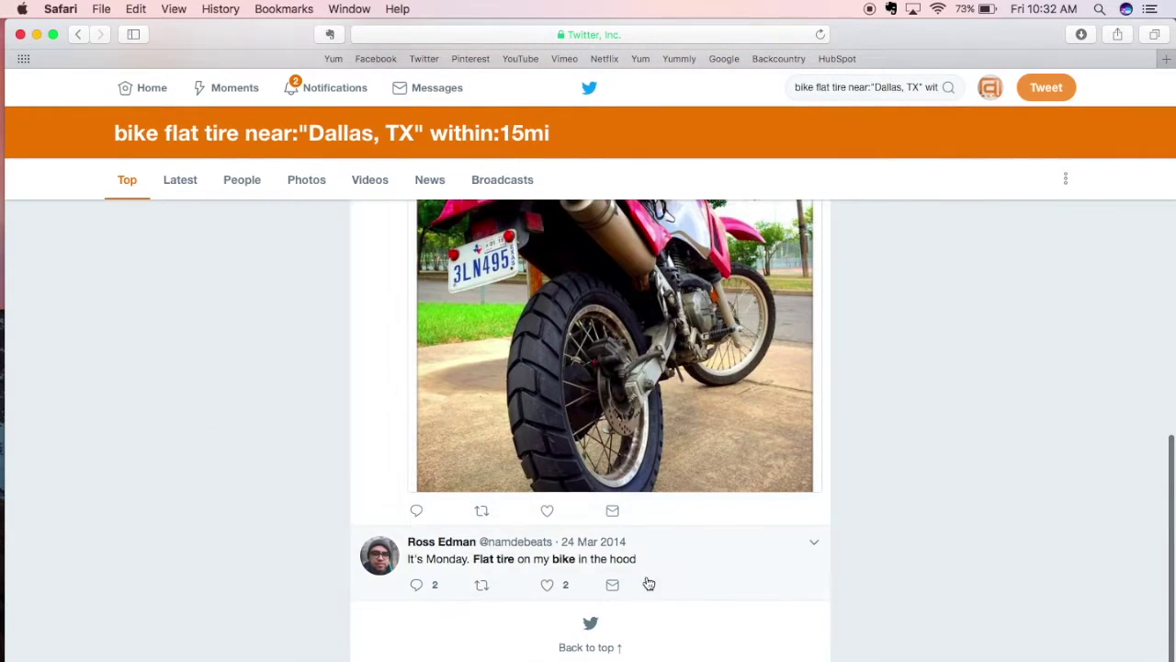
{"action": "scroll", "coordinate": [658, 562], "scroll_direction": "up", "scroll_amount": 15}
{"action": "scroll", "coordinate": [658, 562], "scroll_direction": "down", "scroll_amount": 1}
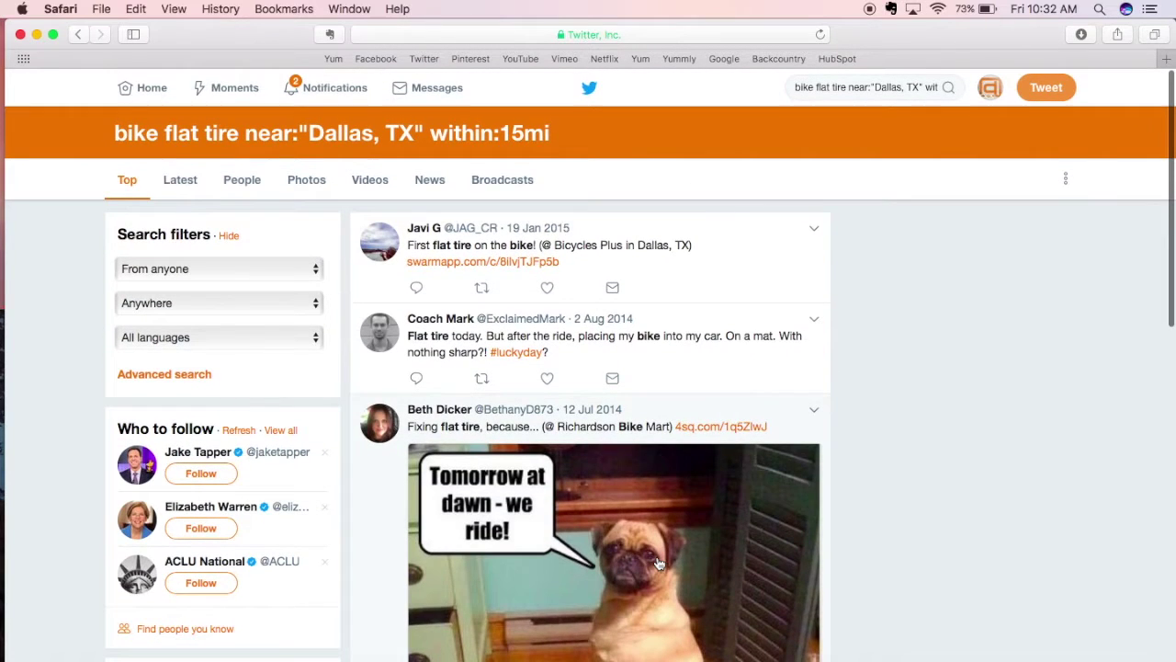
{"action": "left_click", "coordinate": [78, 34]}
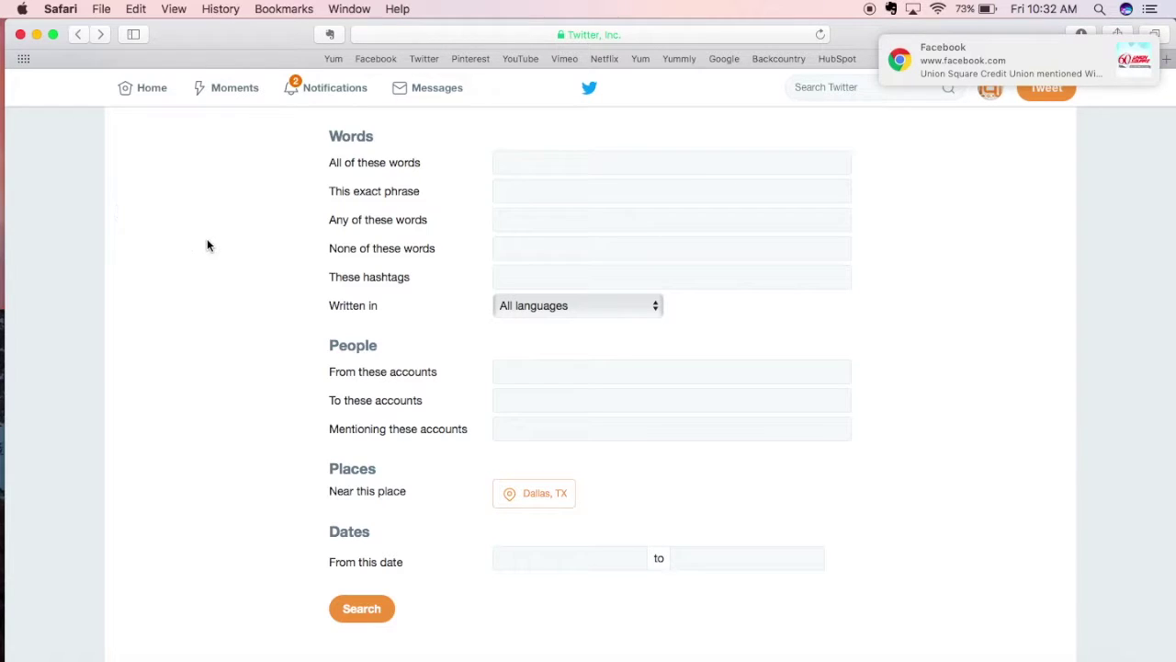
- Go to facebook.com in the browser
{"action": "mouse_move", "coordinate": [450, 35]}
{"action": "left_click", "coordinate": [450, 35]}
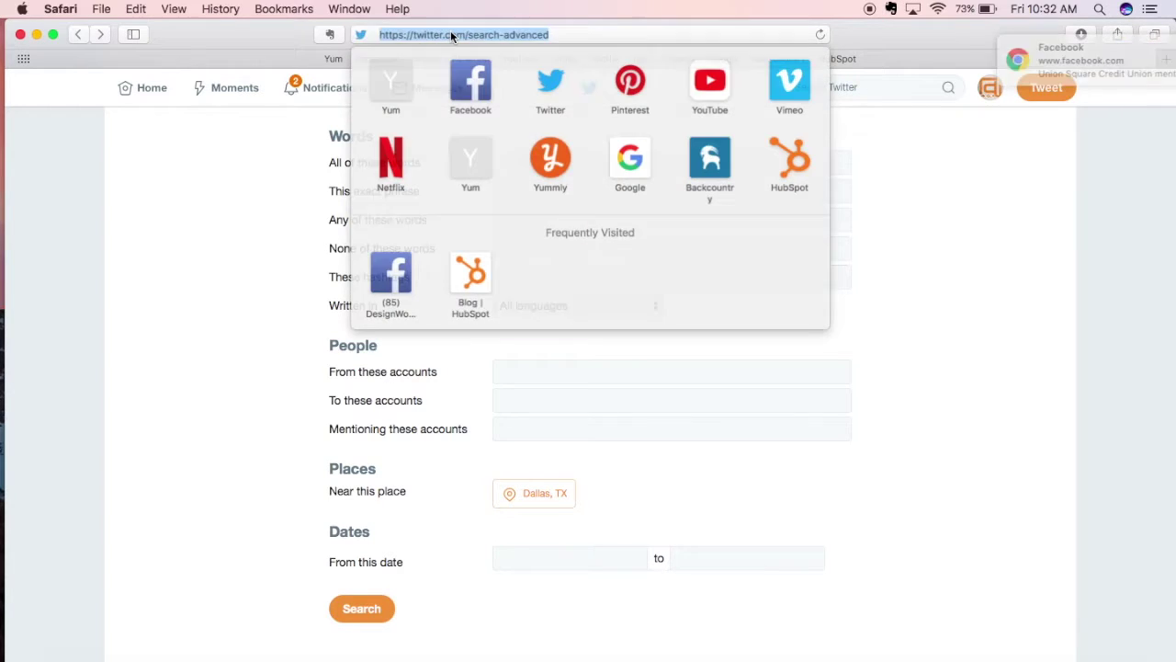
{"action": "type", "text": "facebook"}
{"action": "key", "text": "Return"}
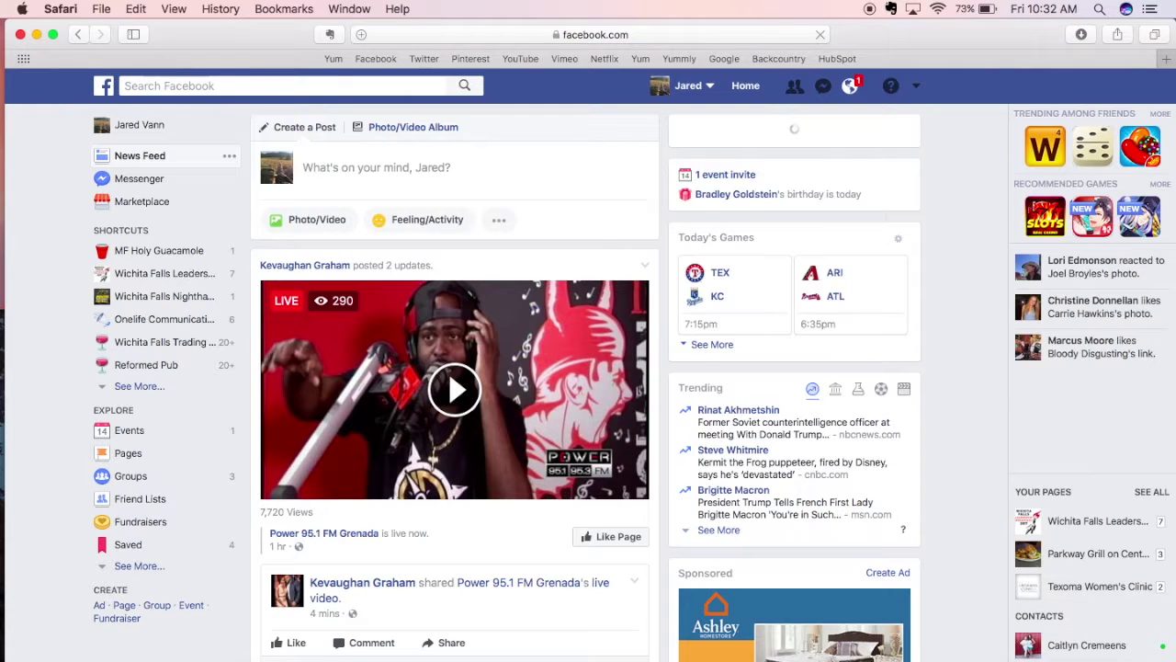
- Search Facebook for 'teeth pain' and show only the Posts results
{"action": "left_click", "coordinate": [209, 83]}
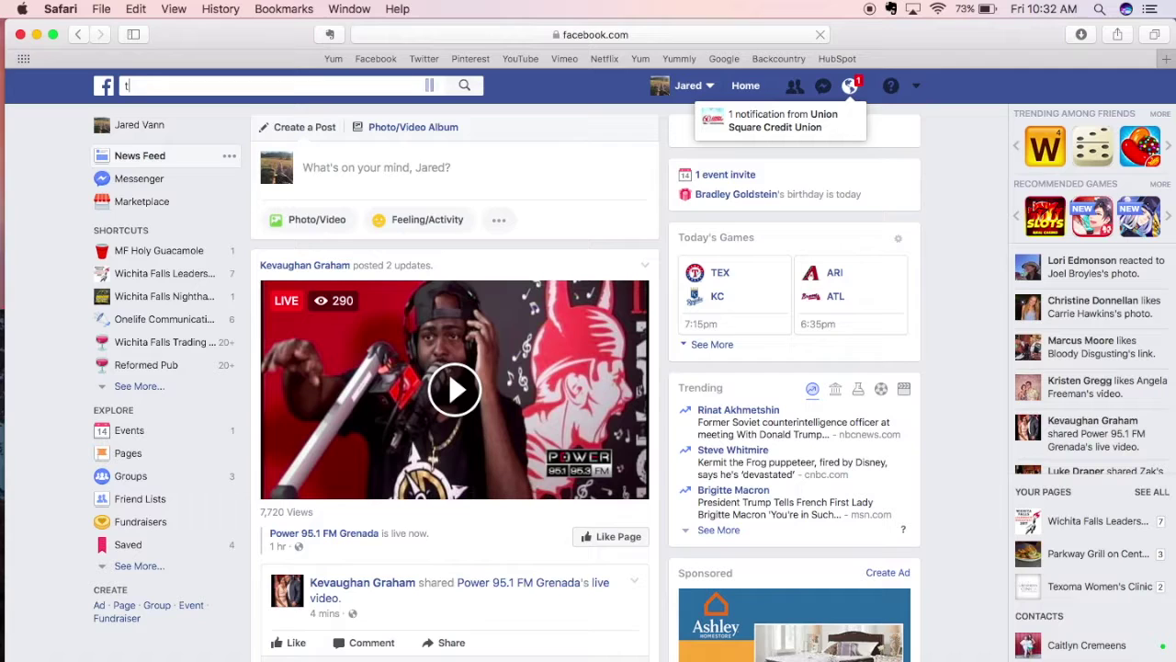
{"action": "type", "text": "teeth pain"}
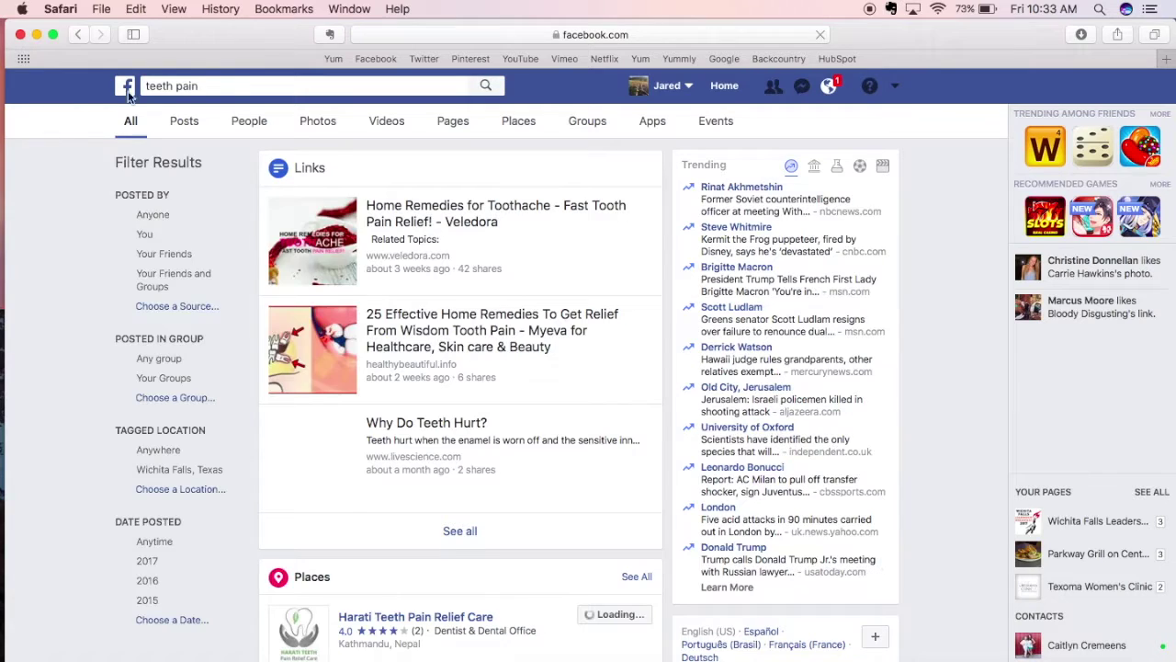
{"action": "left_click", "coordinate": [188, 129]}
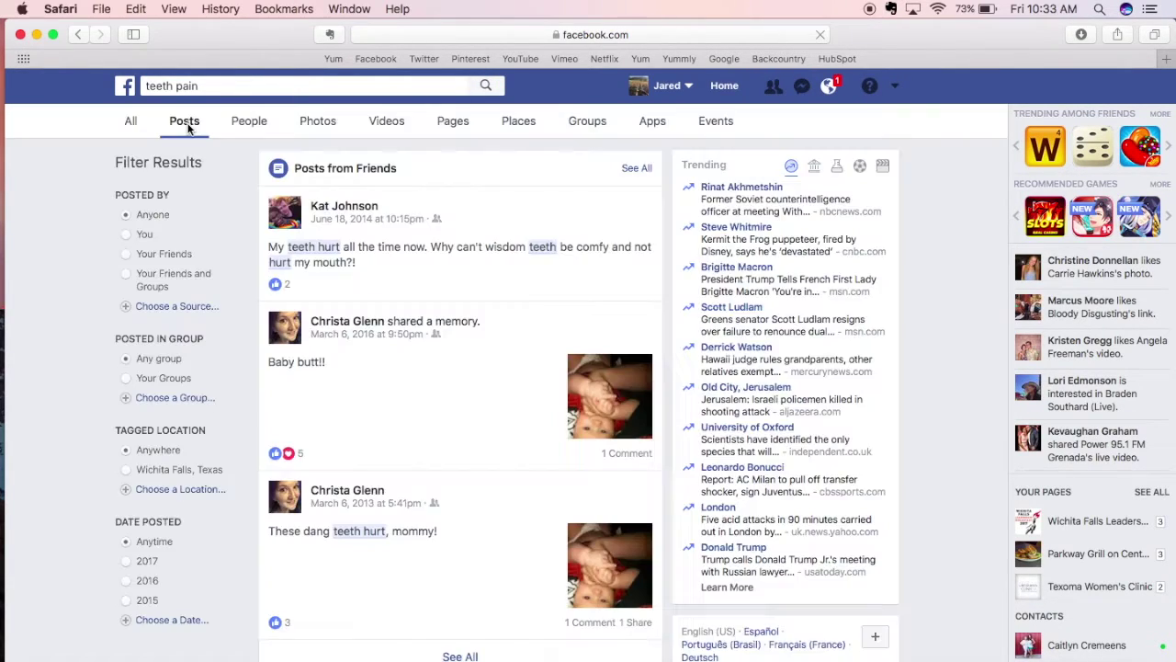
{"action": "scroll", "coordinate": [55, 363], "scroll_direction": "down", "scroll_amount": 1}
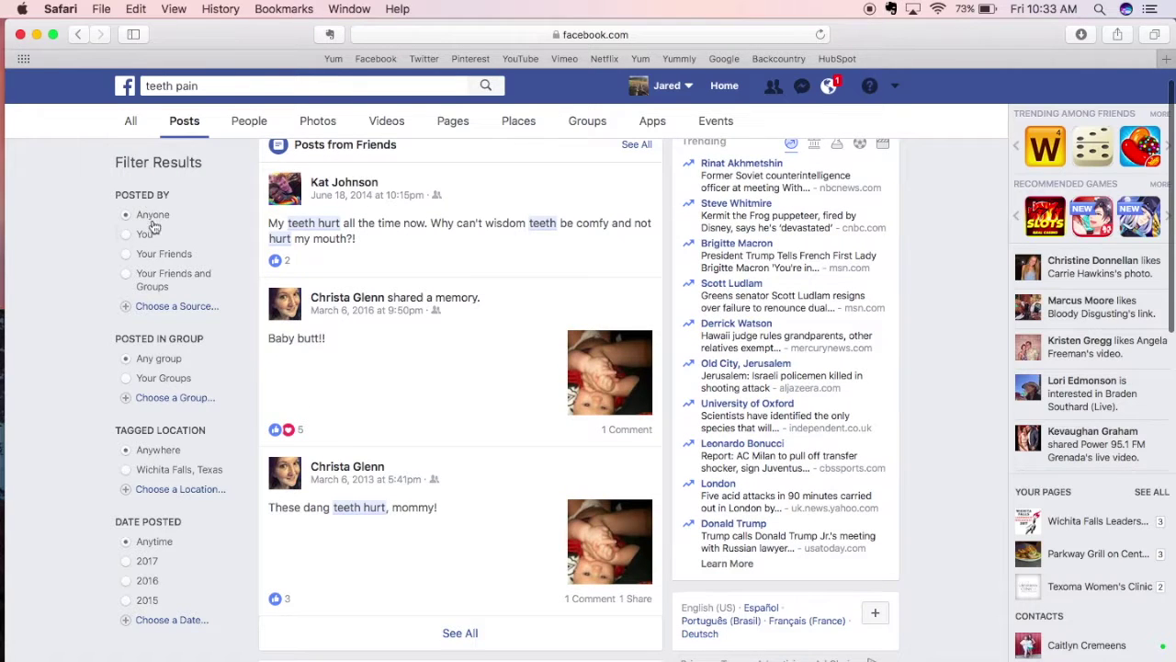
{"action": "scroll", "coordinate": [147, 287], "scroll_direction": "down", "scroll_amount": 1}
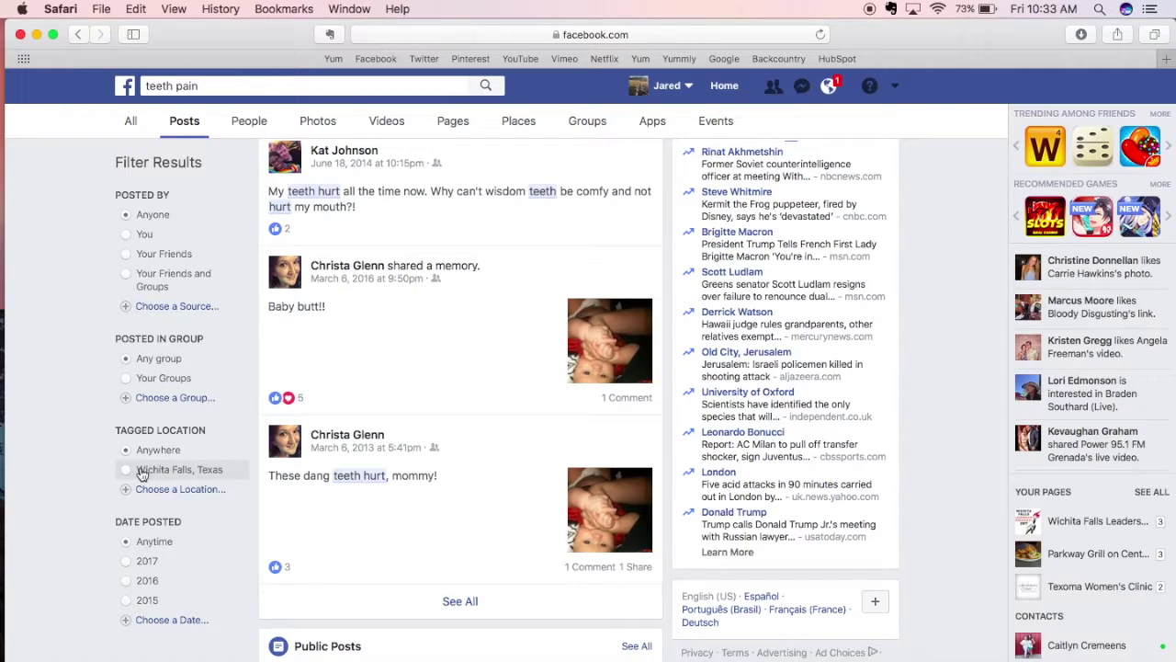
- Restrict teeth pain posts to the tagged location Wichita Falls, Texas, and try the 2017 date filter
{"action": "left_click", "coordinate": [126, 469]}
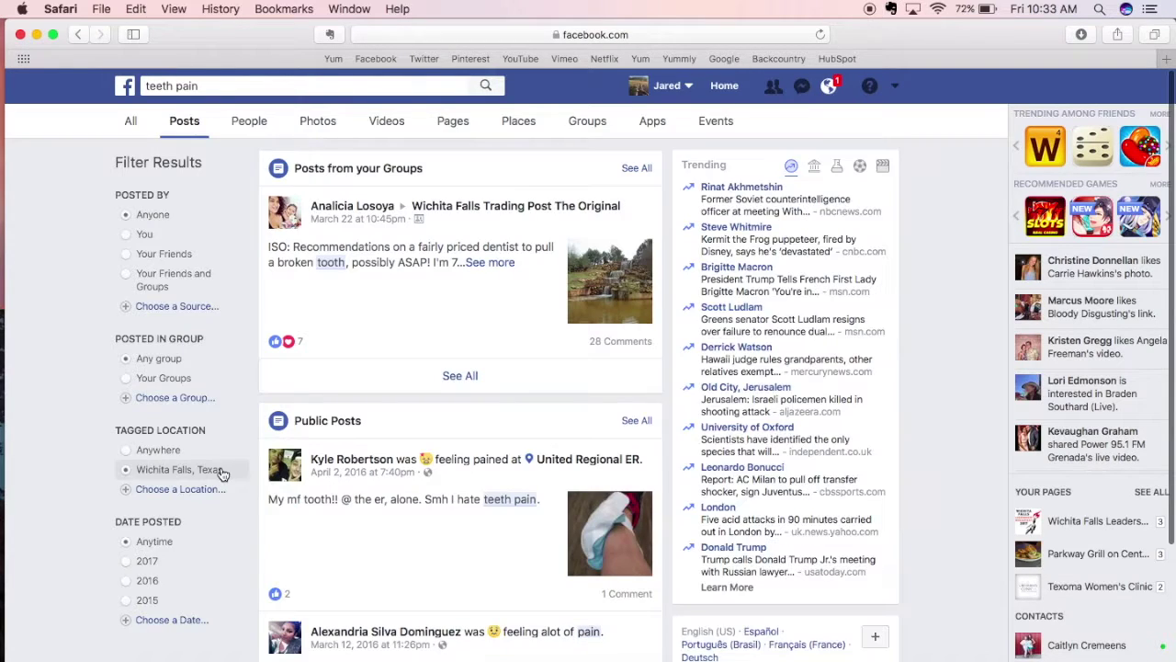
{"action": "left_click", "coordinate": [129, 566]}
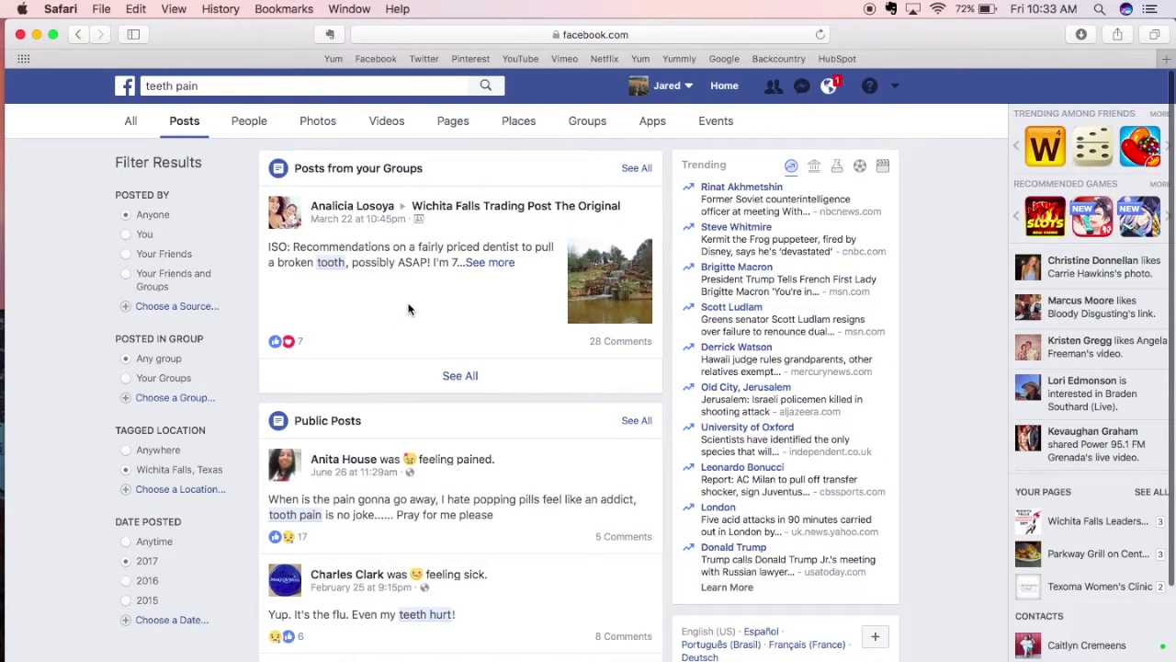
{"action": "scroll", "coordinate": [409, 310], "scroll_direction": "down", "scroll_amount": 2}
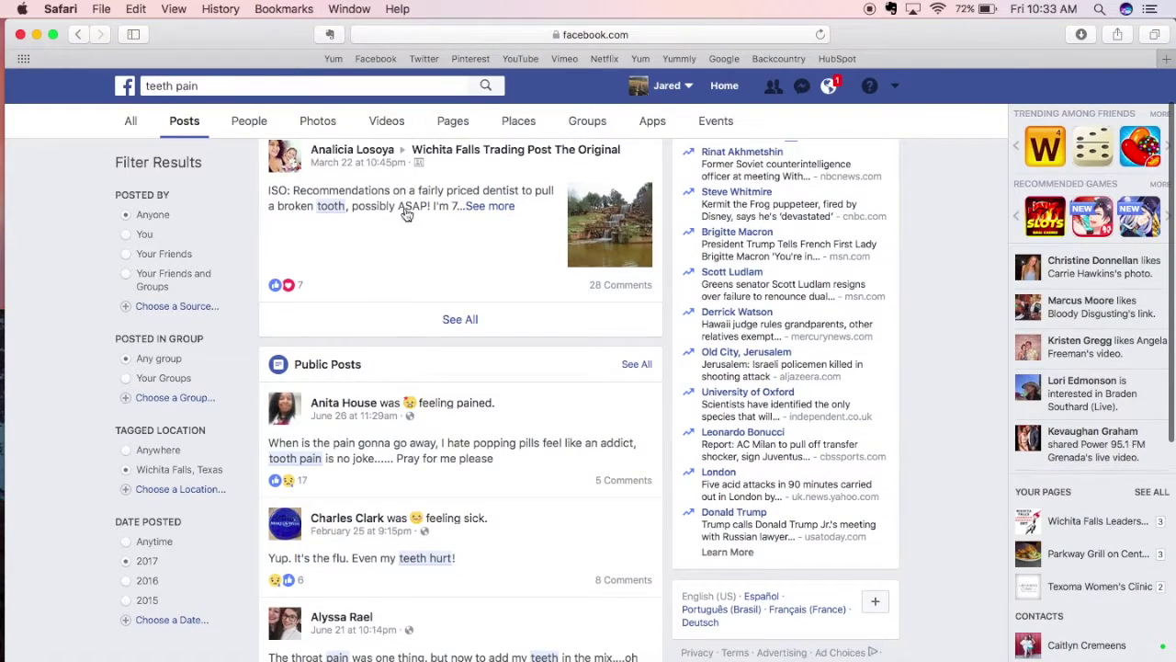
{"action": "scroll", "coordinate": [391, 213], "scroll_direction": "up", "scroll_amount": 1}
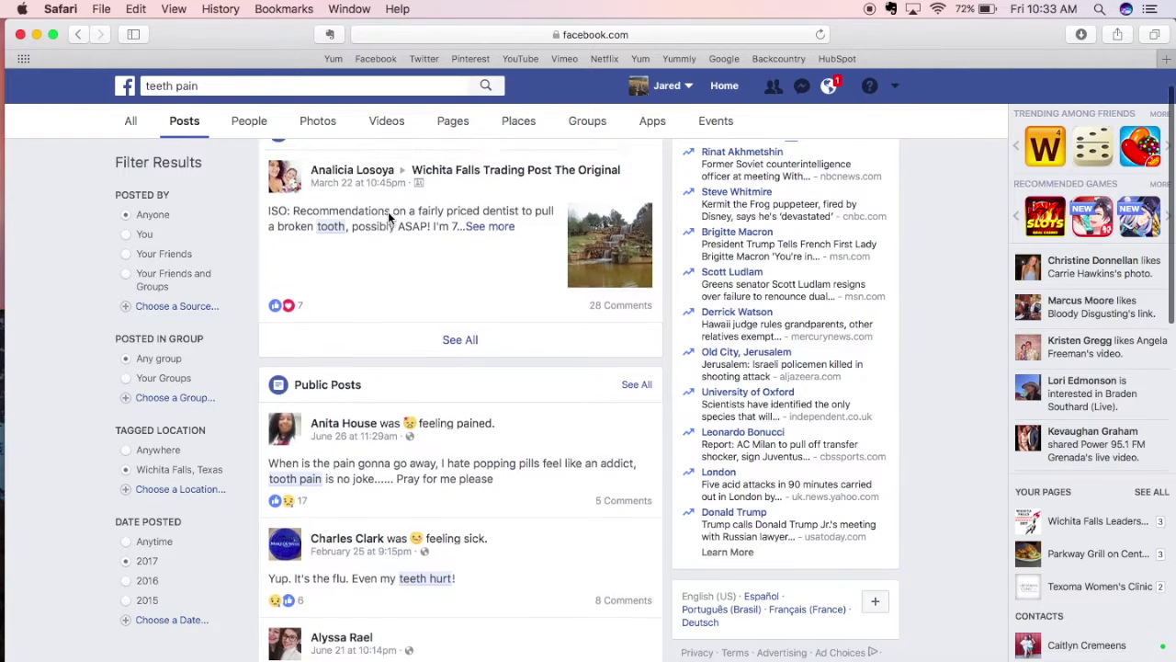
{"action": "scroll", "coordinate": [388, 211], "scroll_direction": "up", "scroll_amount": 1}
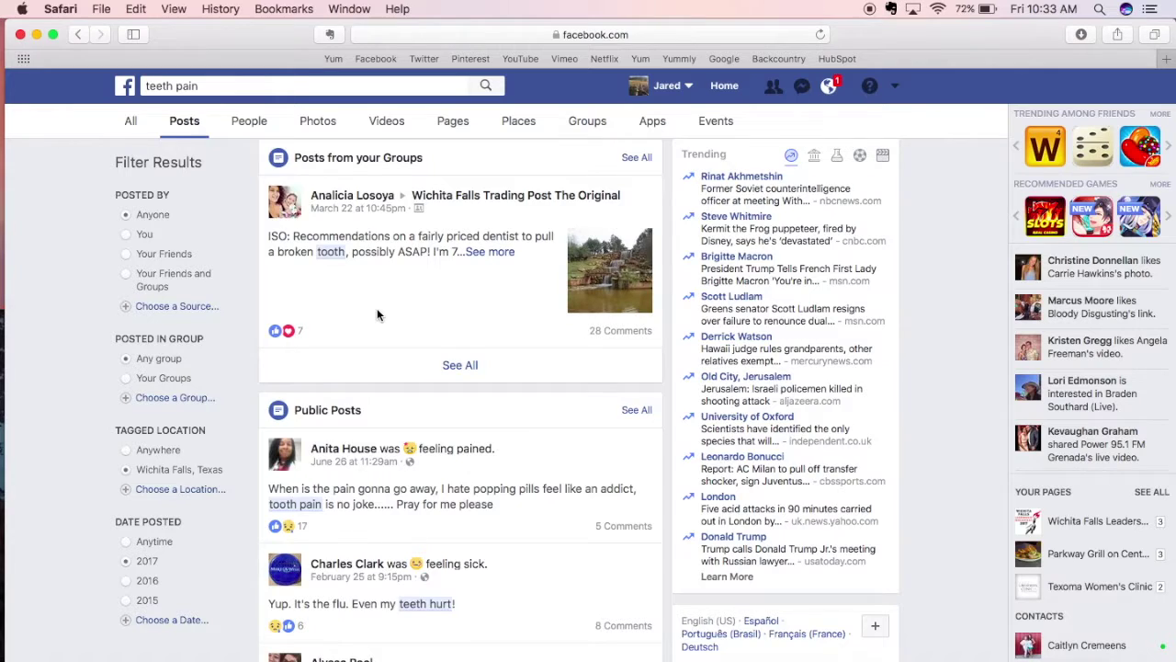
- Browse the 2017 posts, go back to the Anytime results, and start a new search
{"action": "scroll", "coordinate": [377, 315], "scroll_direction": "down", "scroll_amount": 2}
{"action": "scroll", "coordinate": [380, 315], "scroll_direction": "down", "scroll_amount": 2}
{"action": "scroll", "coordinate": [395, 349], "scroll_direction": "down", "scroll_amount": 1}
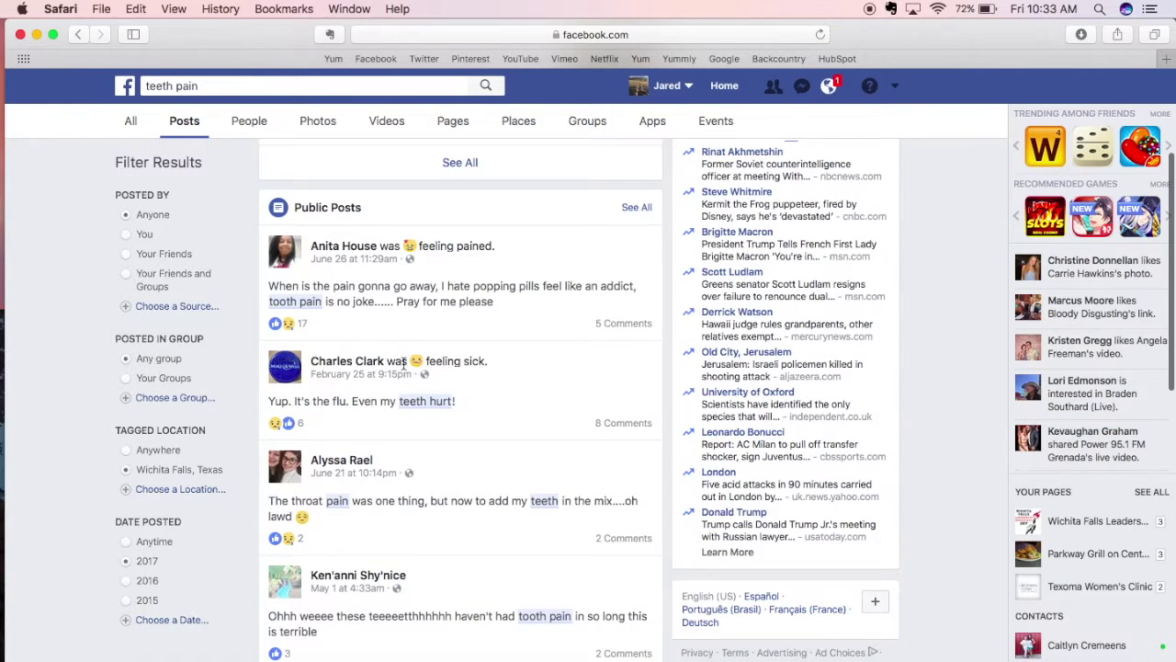
{"action": "scroll", "coordinate": [374, 452], "scroll_direction": "down", "scroll_amount": 4}
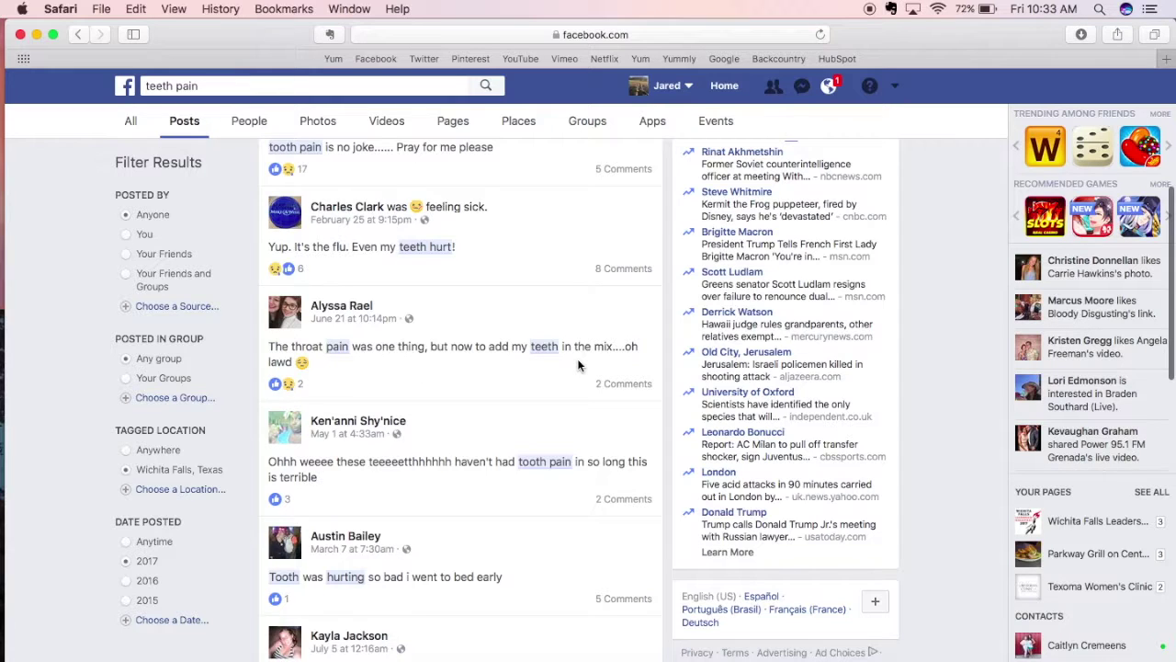
{"action": "scroll", "coordinate": [578, 364], "scroll_direction": "up", "scroll_amount": 2}
{"action": "scroll", "coordinate": [583, 386], "scroll_direction": "up", "scroll_amount": 3}
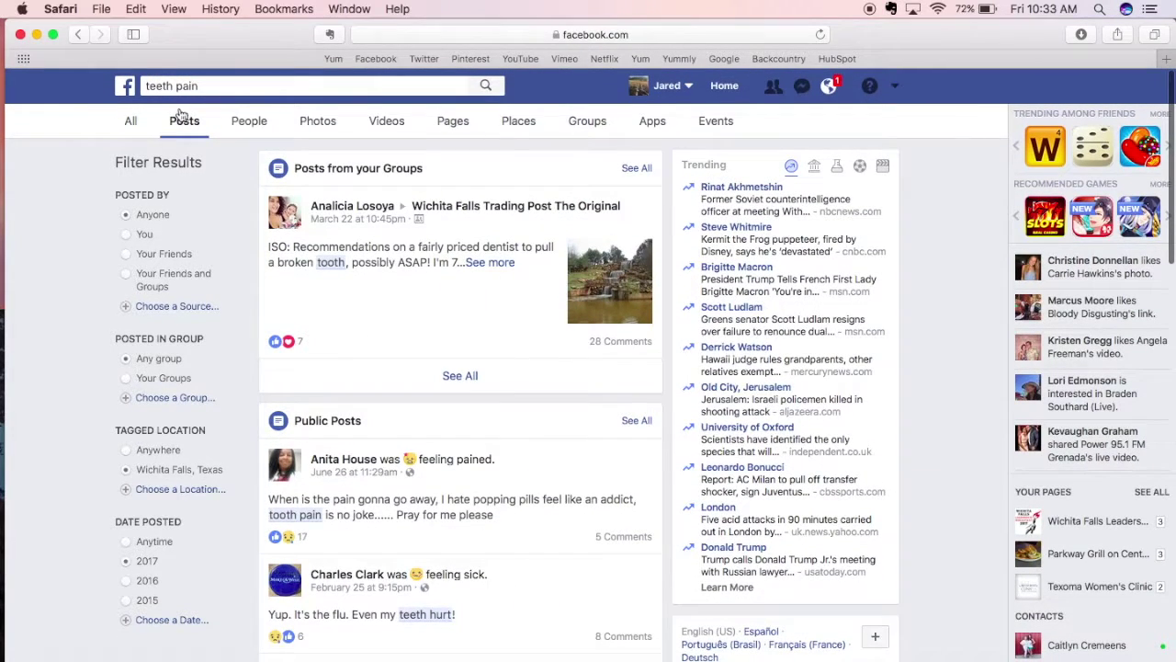
{"action": "left_click", "coordinate": [78, 35]}
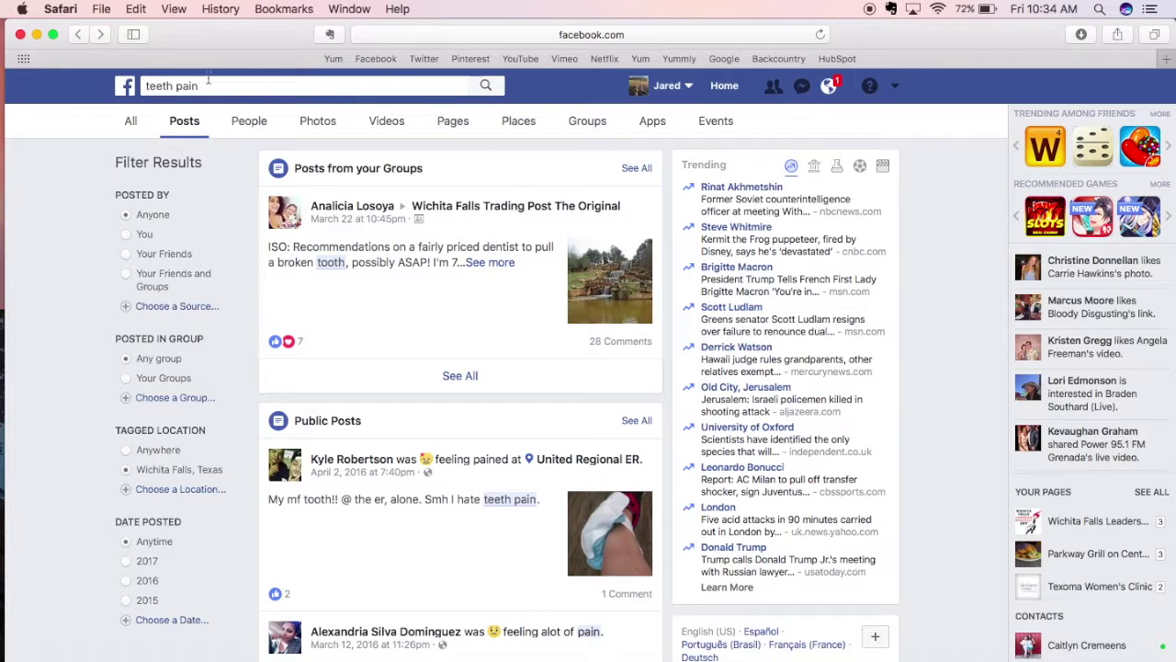
{"action": "left_click", "coordinate": [211, 85]}
- Search 'bike flat tire' posts tagged in Wichita Falls, Texas
{"action": "type", "text": "bike "}
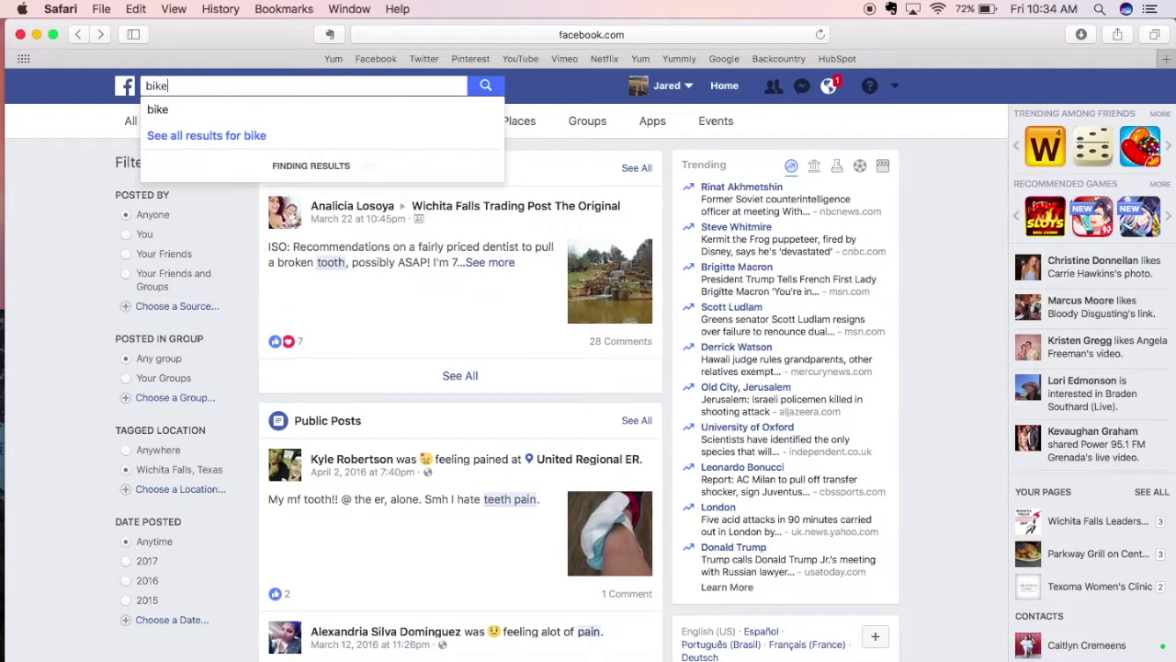
{"action": "type", "text": "flat tire"}
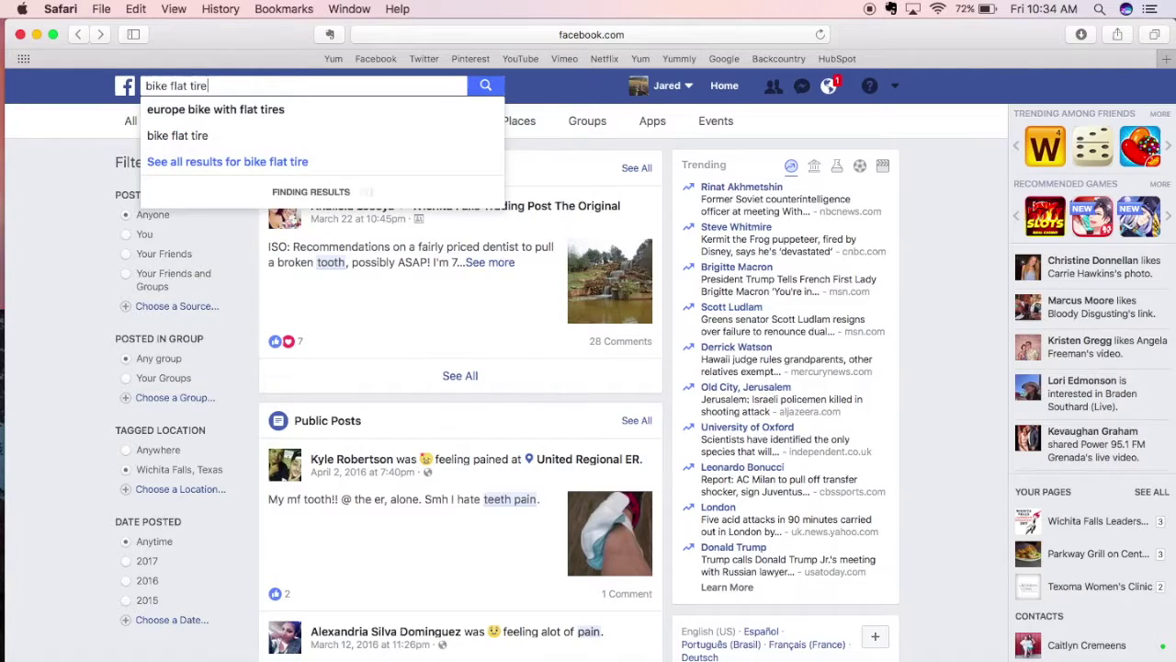
{"action": "key", "text": "Return"}
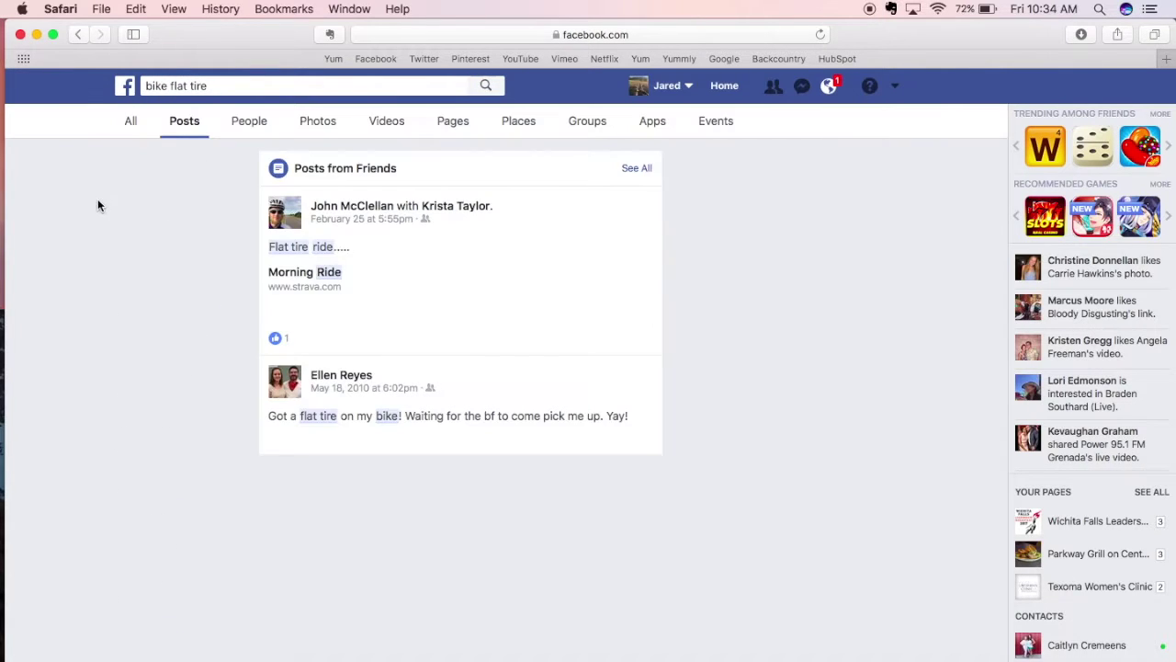
{"action": "scroll", "coordinate": [147, 367], "scroll_direction": "down", "scroll_amount": 1}
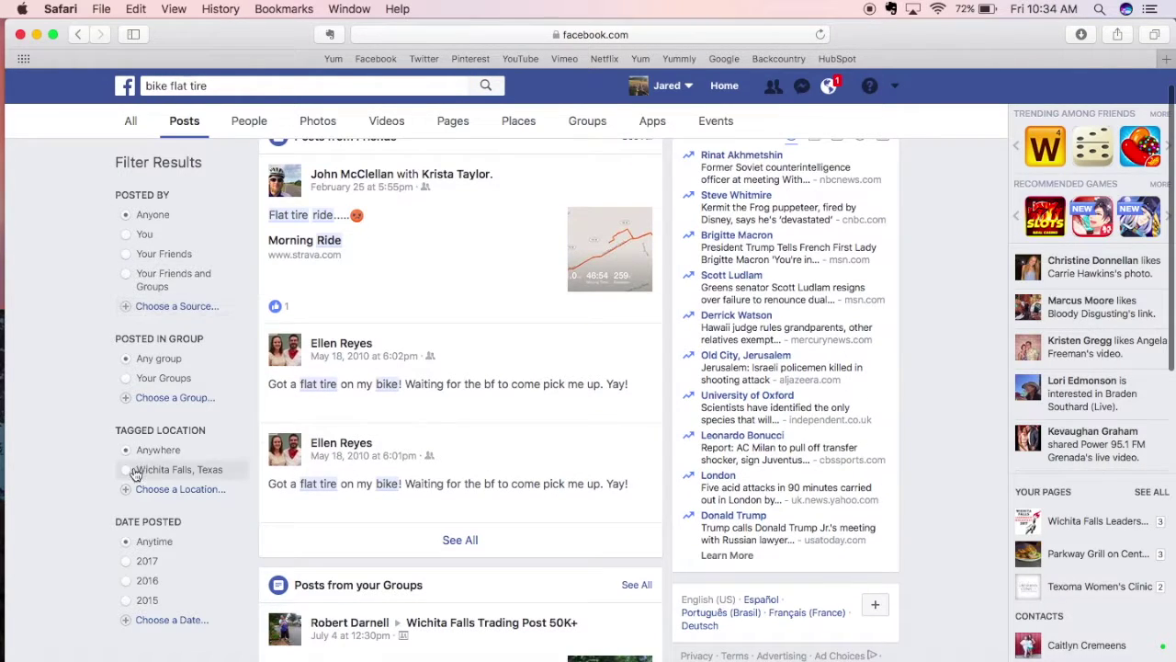
{"action": "left_click", "coordinate": [132, 472]}
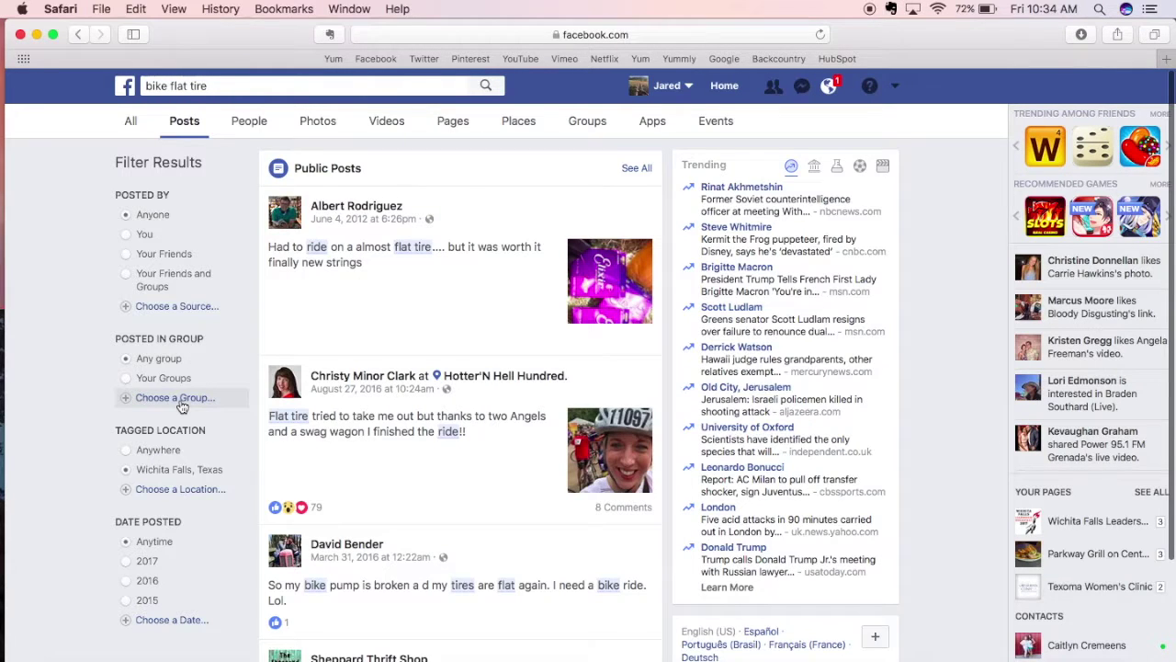
- Browse the bike flat tire posts, then hide the browser to show the desktop
{"action": "scroll", "coordinate": [383, 257], "scroll_direction": "up", "scroll_amount": 1}
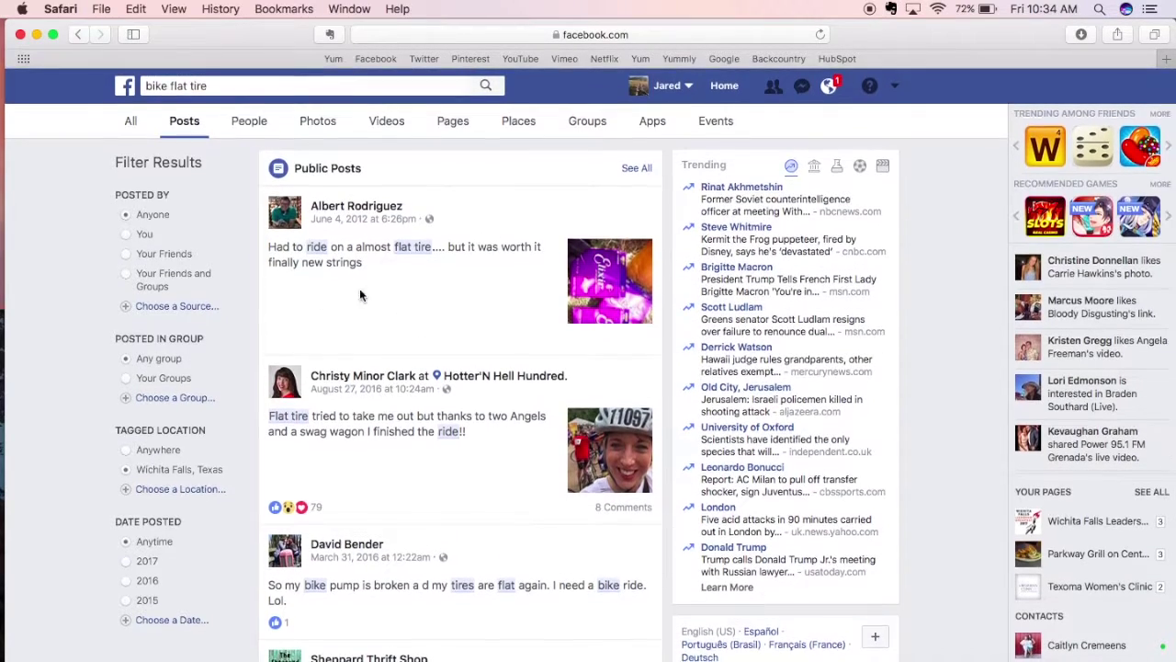
{"action": "scroll", "coordinate": [364, 296], "scroll_direction": "down", "scroll_amount": 1}
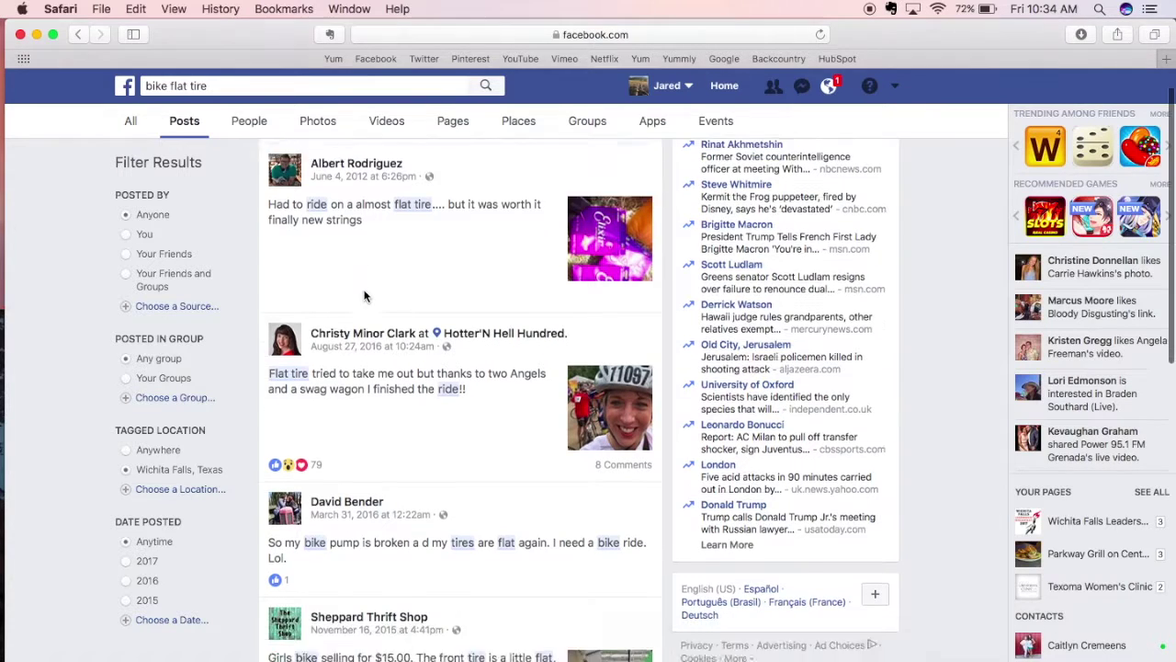
{"action": "scroll", "coordinate": [364, 296], "scroll_direction": "down", "scroll_amount": 2}
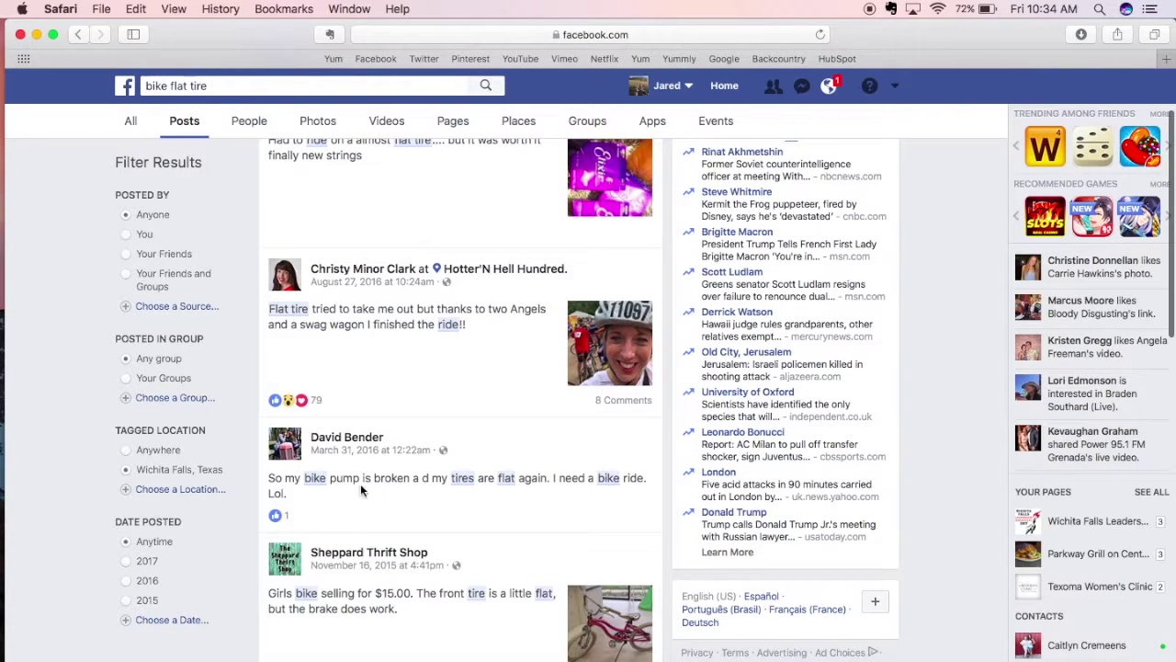
{"action": "scroll", "coordinate": [435, 491], "scroll_direction": "up", "scroll_amount": 3}
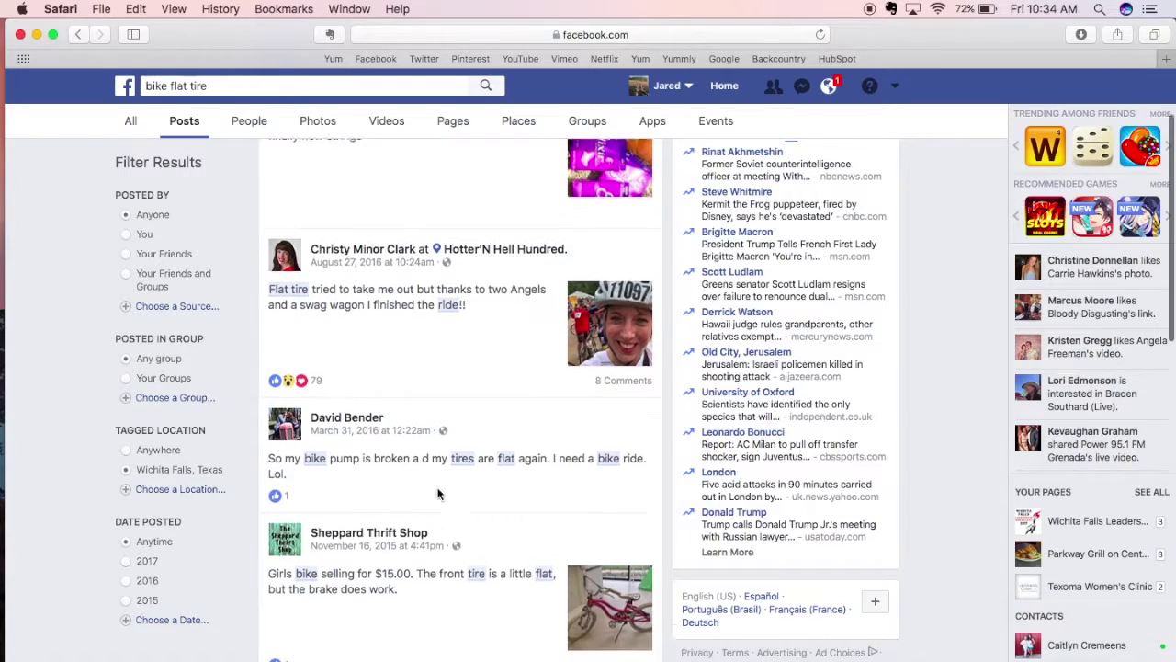
{"action": "scroll", "coordinate": [437, 494], "scroll_direction": "down", "scroll_amount": 1}
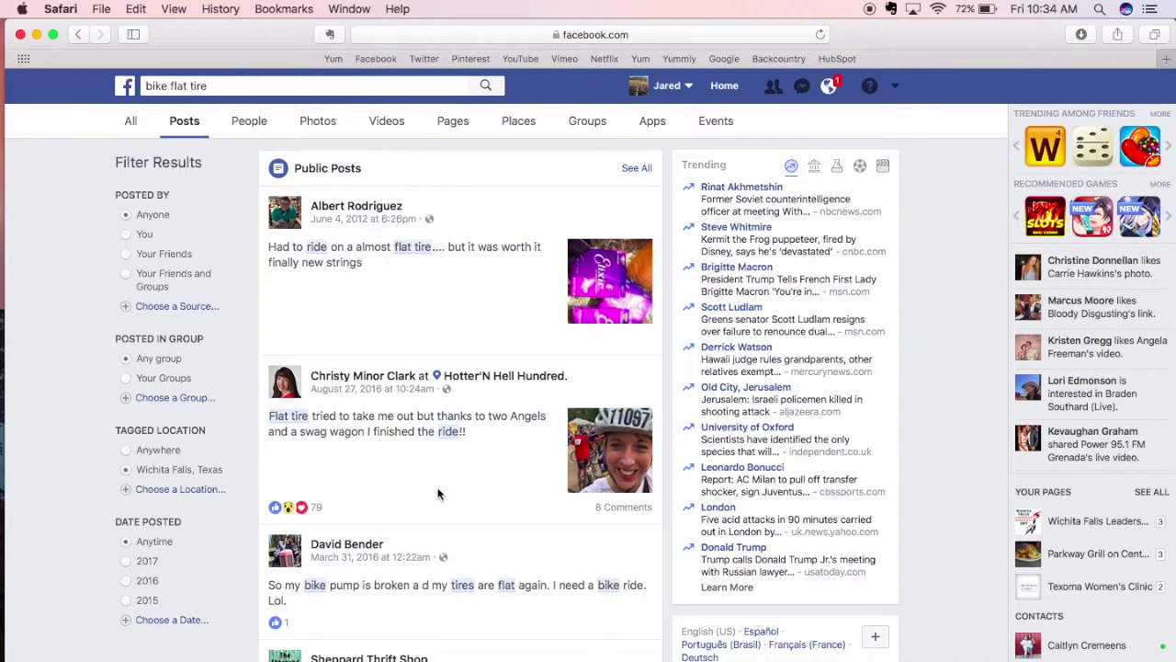
{"action": "key", "text": "super+w"}
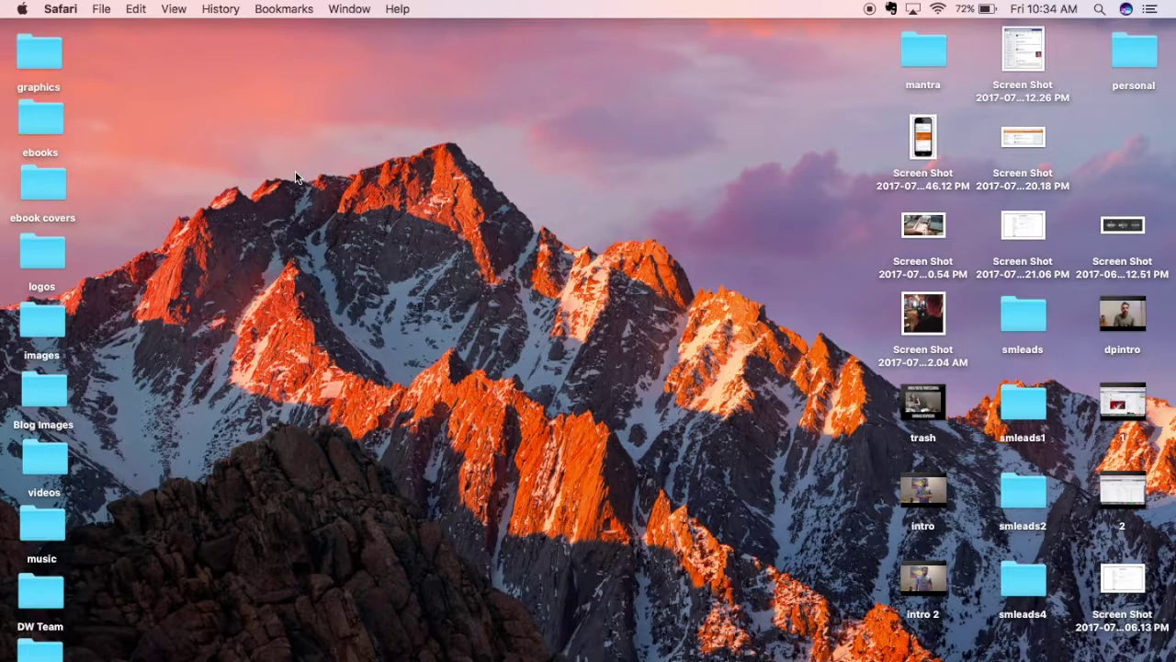